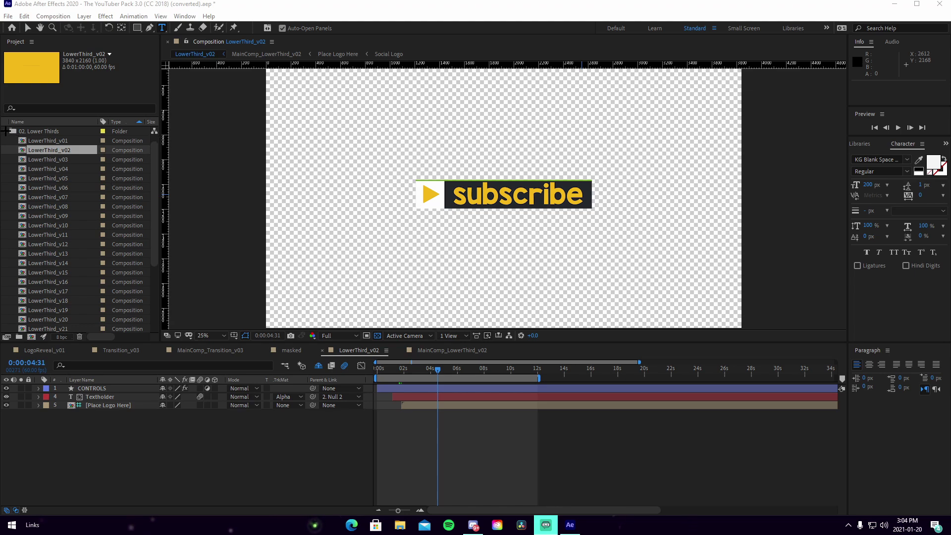
- Collapse the 02. Lower Thirds folder and place the cursor in the subscribe text
click(6, 130)
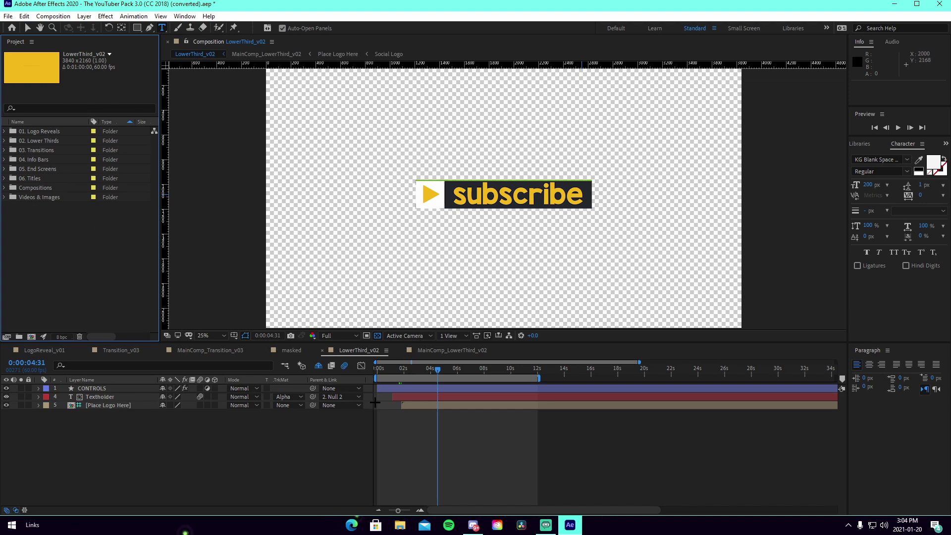
click(572, 194)
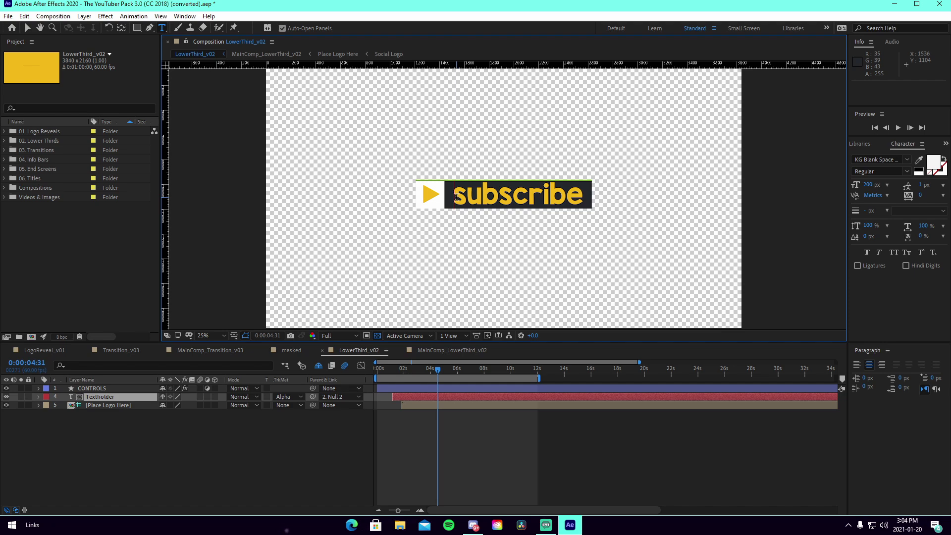
- Play the subscribe lower third from 0:00, restart the preview once, then stop it
drag(456, 198, 587, 196)
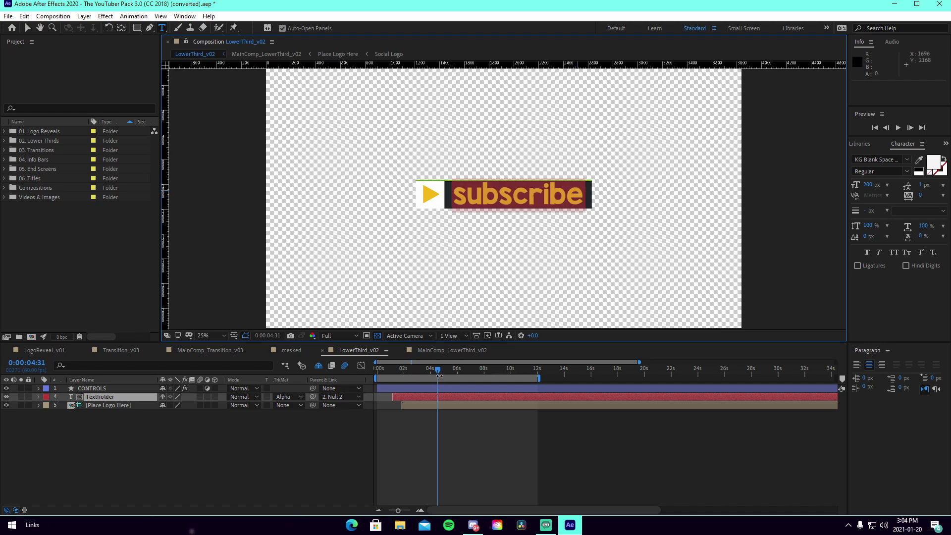
drag(439, 374, 378, 351)
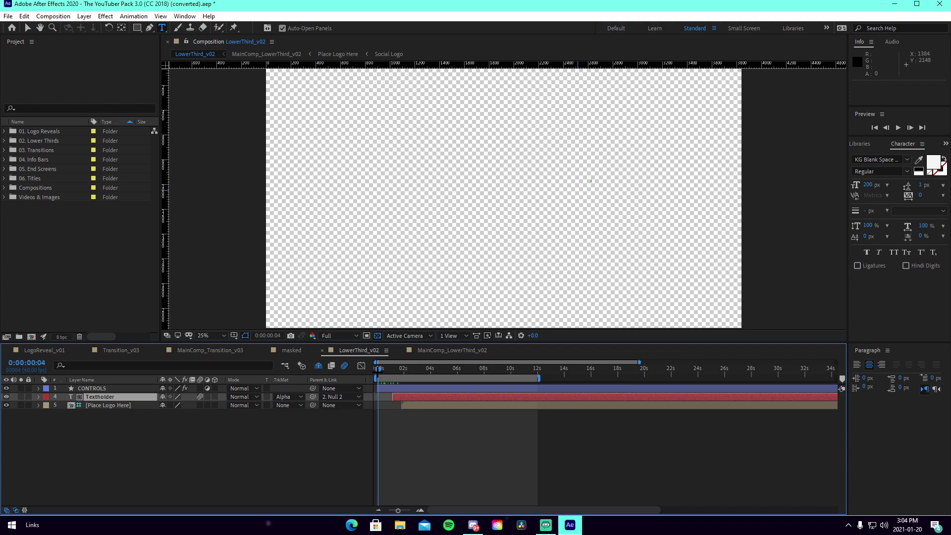
key(space)
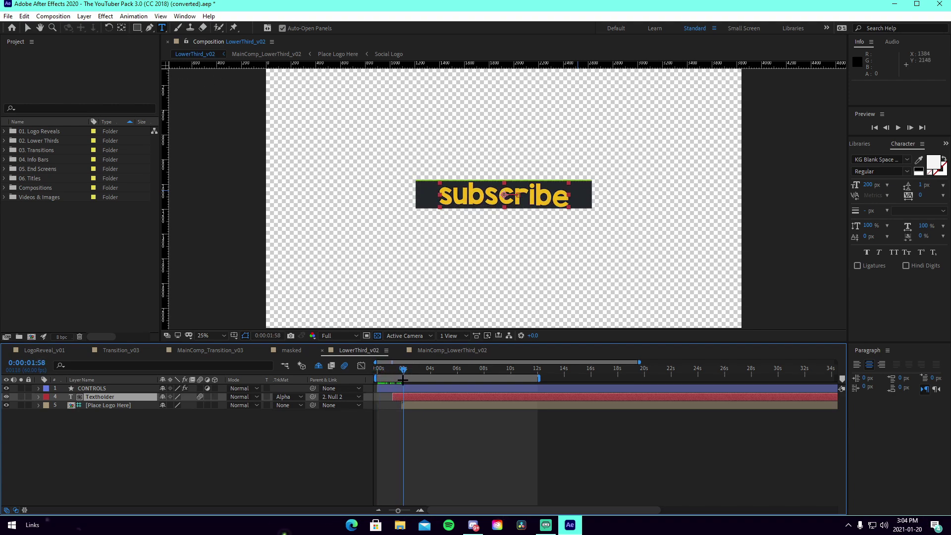
key(space)
key(space)
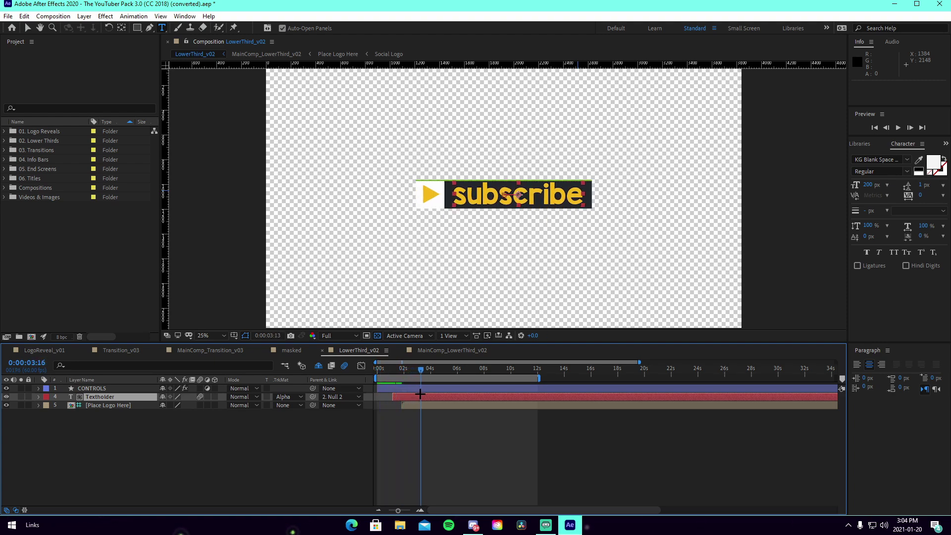
key(space)
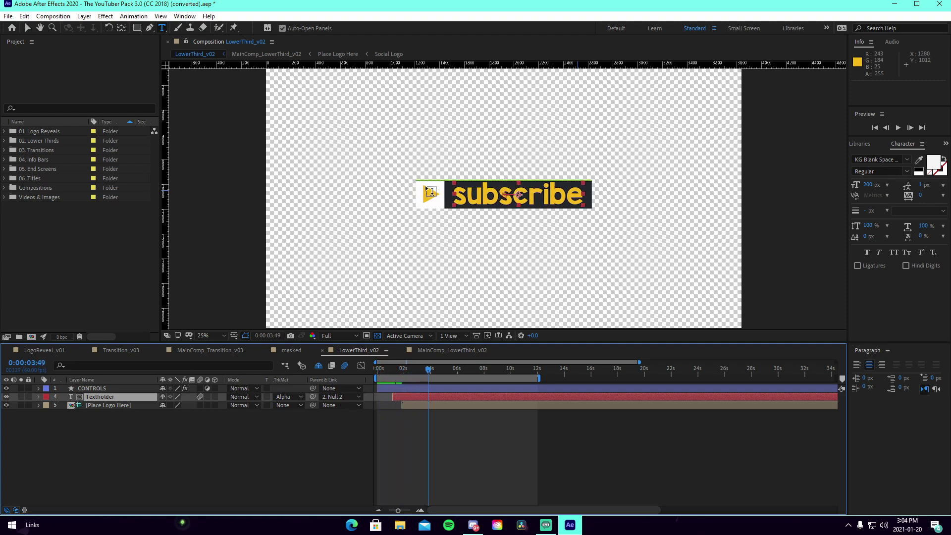
- Peek into Place Logo Here and MainComp_LowerThird_v02, then return to LowerThird_v02 at 0:00:05:11
double_click(412, 405)
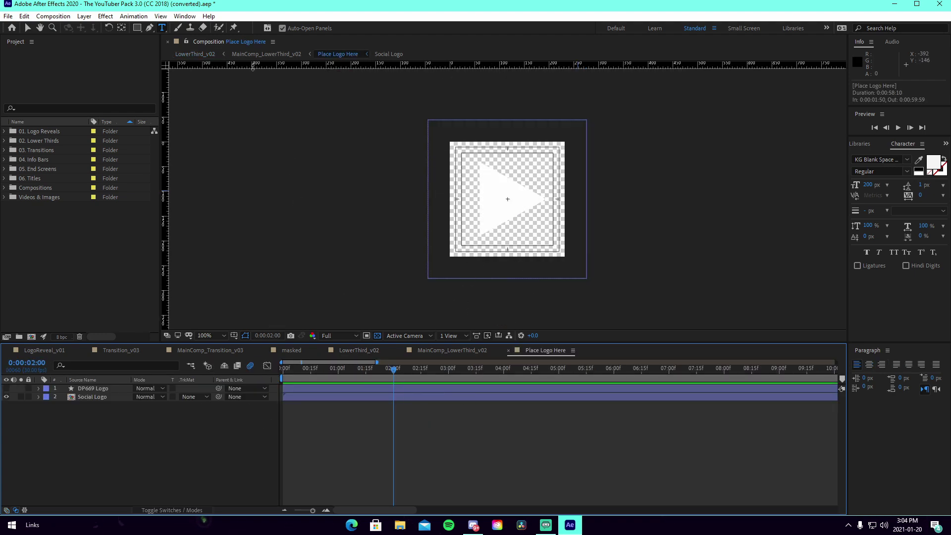
click(262, 55)
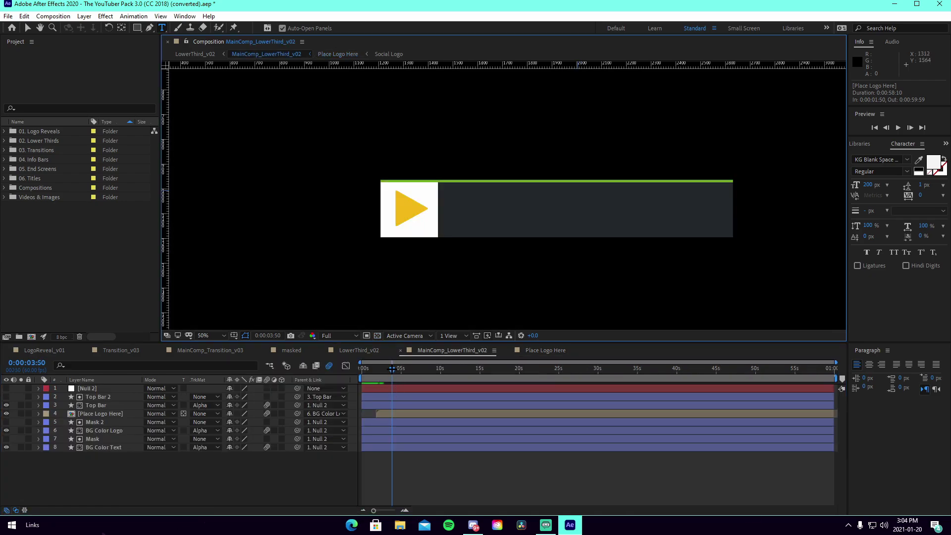
drag(392, 369, 383, 372)
click(195, 54)
drag(439, 370, 448, 372)
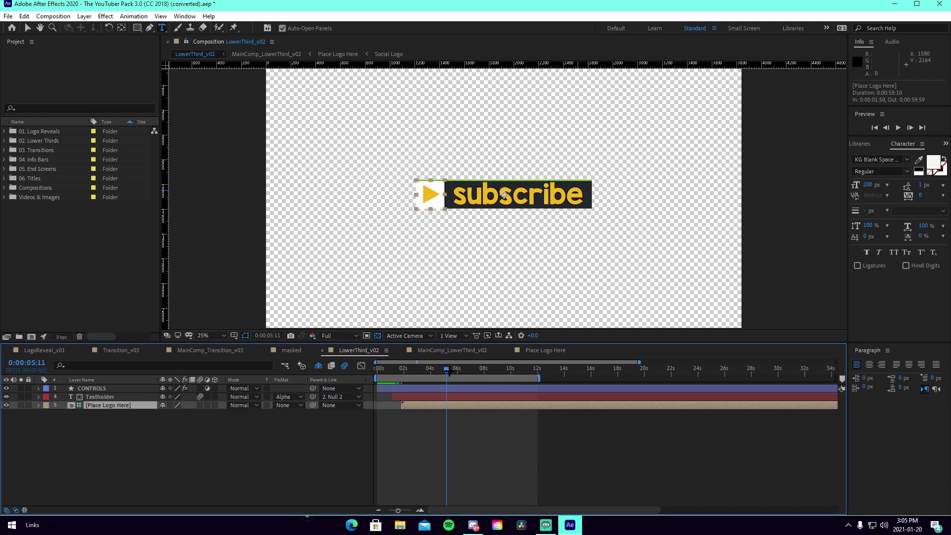
- Retype the Textholder text as 'like + subscribe', correcting the typos along the way
click(456, 196)
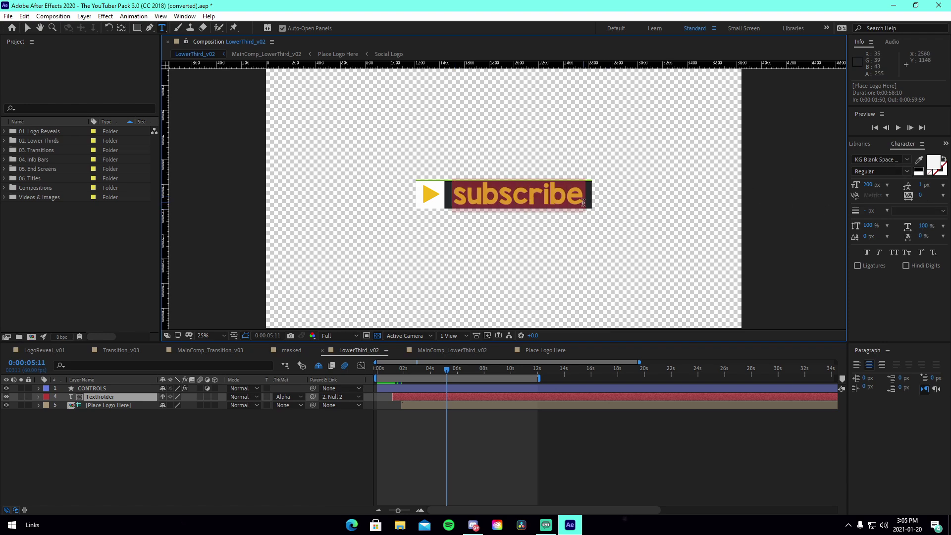
text(likke)
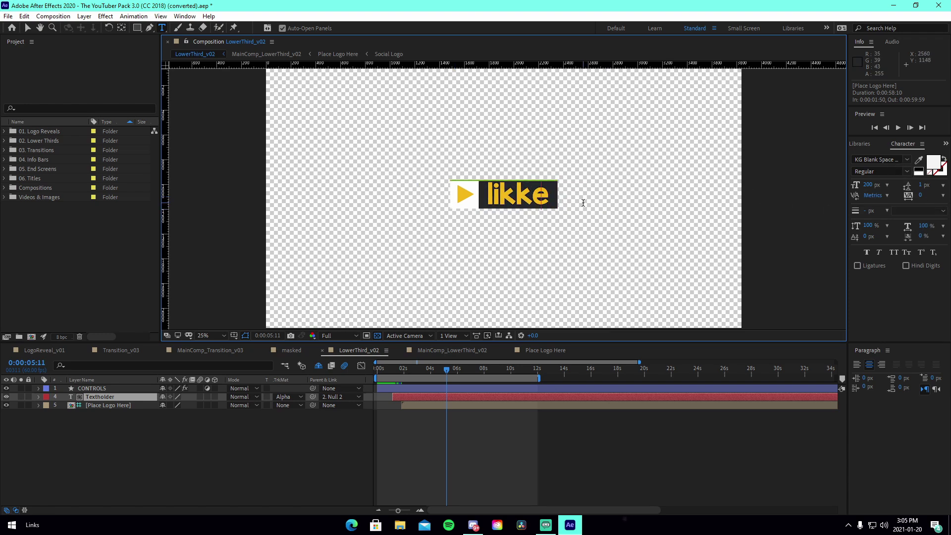
key(BackSpace)
key(BackSpace)
text(e +)
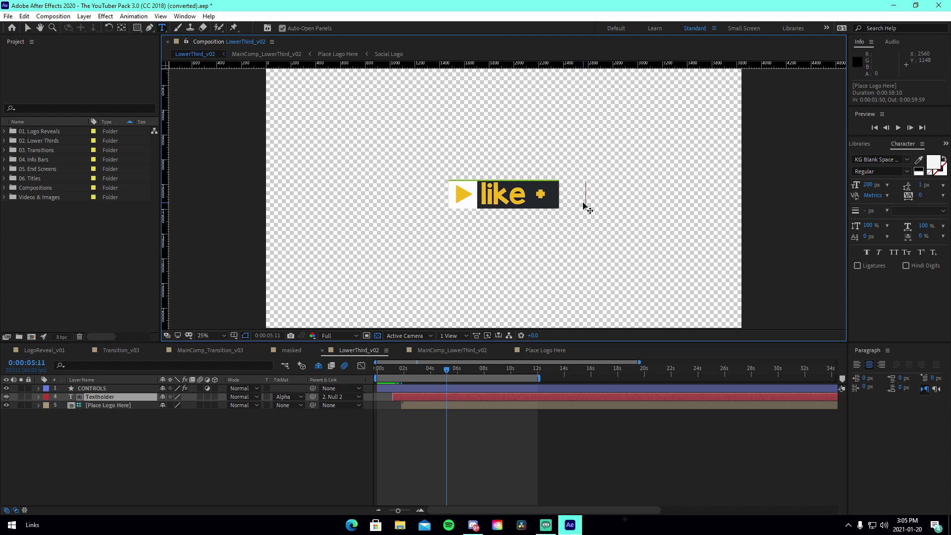
text( subscibr)
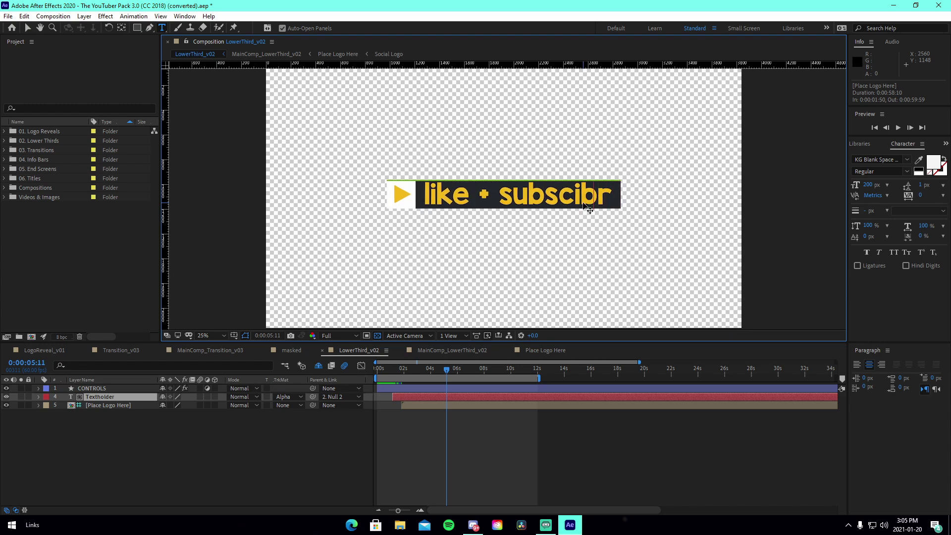
key(BackSpace)
key(BackSpace)
key(BackSpace)
key(BackSpace)
text(cribe)
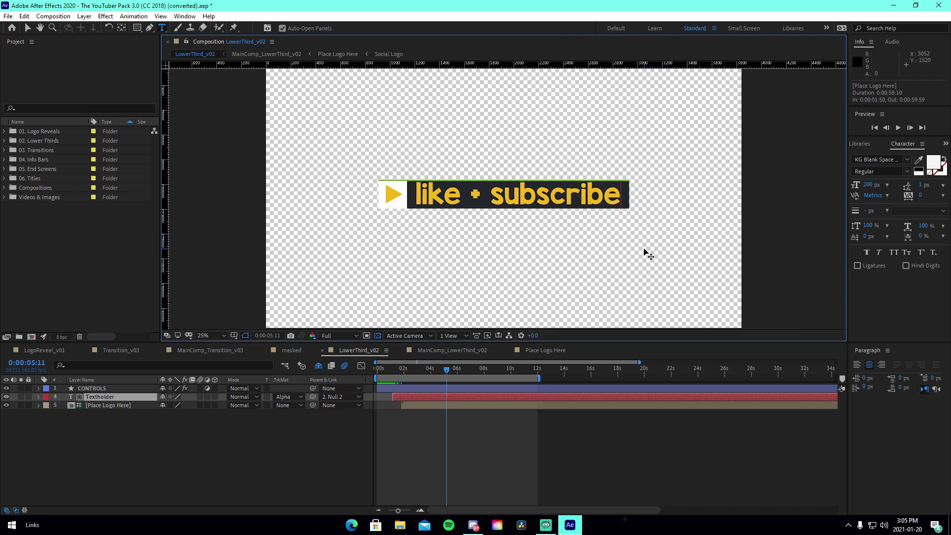
- Set the 'like + subscribe' text to Hemi Head Bold Italic, replacing a Microsoft Sans Serif pick
drag(622, 200, 415, 202)
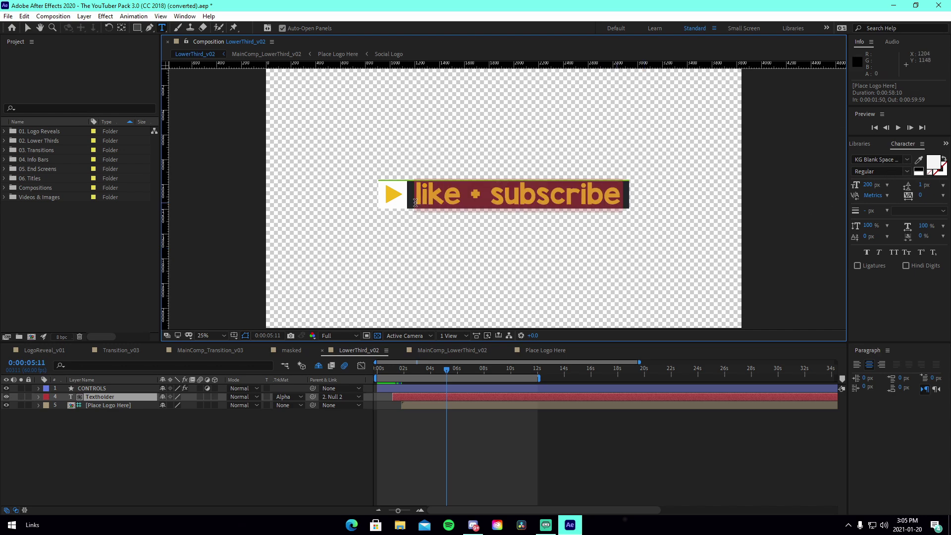
click(907, 159)
click(802, 271)
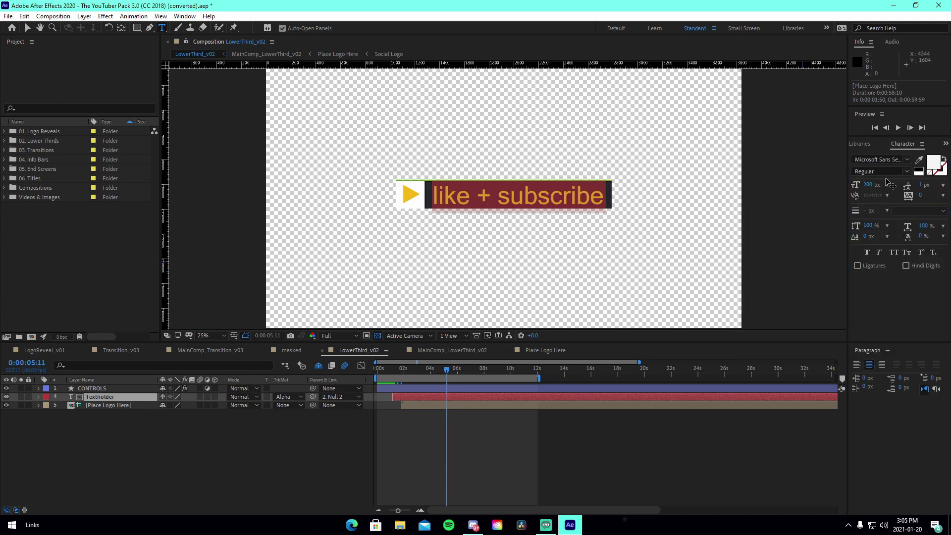
click(910, 158)
scroll(781, 233, up, 10)
scroll(781, 248, down, 8)
click(771, 208)
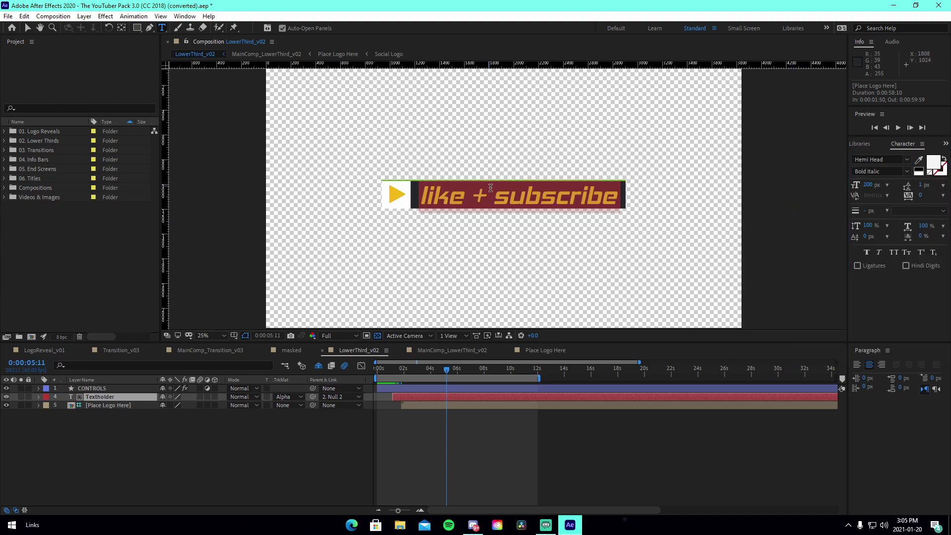
- Finish editing the text and select the CONTROLS and Textholder layers
click(424, 196)
drag(615, 197, 417, 196)
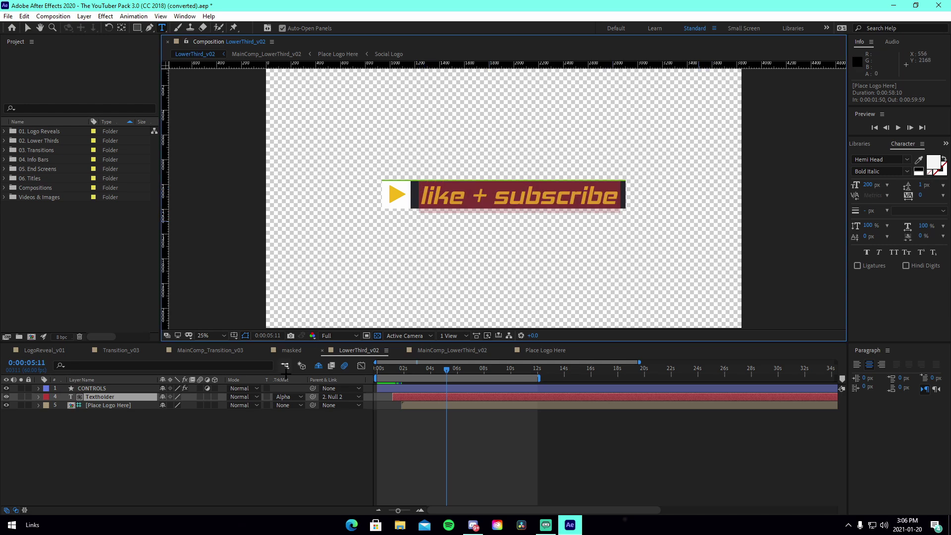
click(441, 445)
click(96, 389)
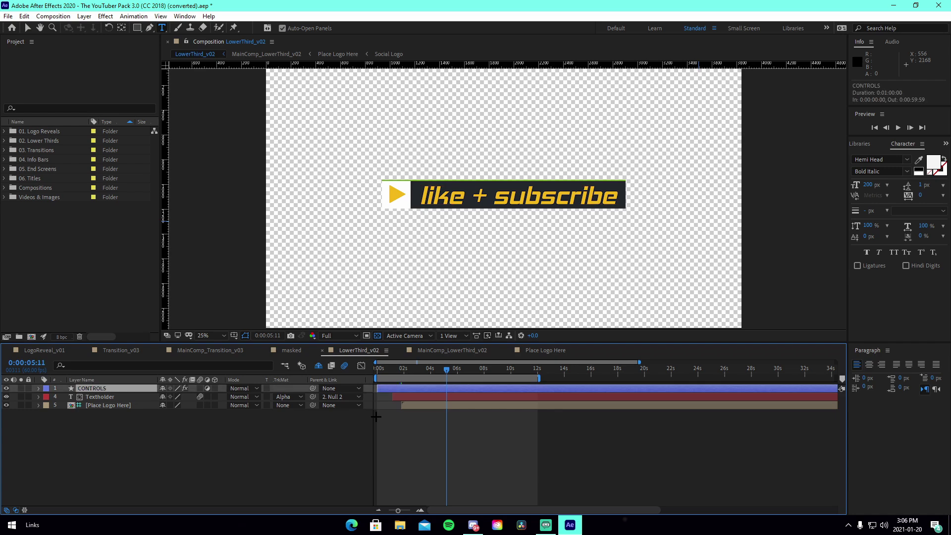
click(415, 396)
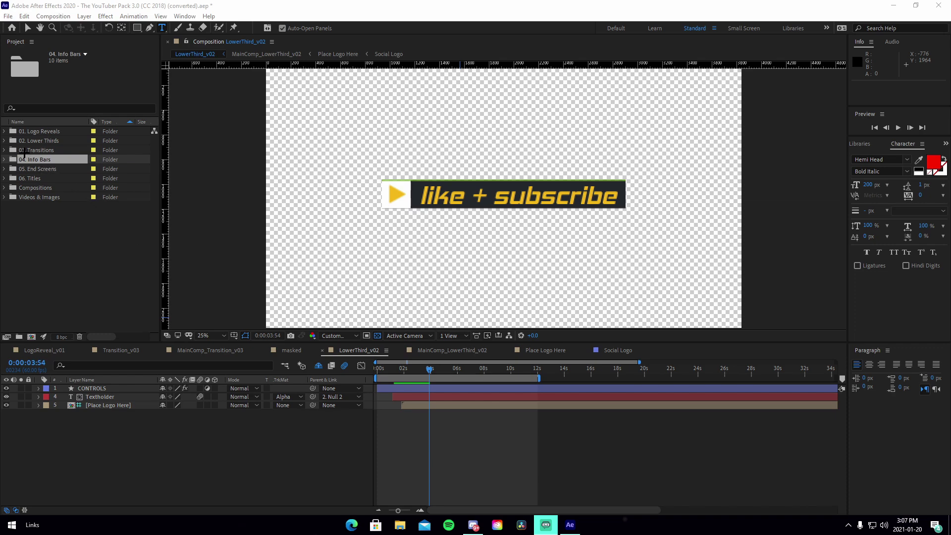
- Open Transition_v01 from the 03. Transitions folder at its first frame
click(24, 150)
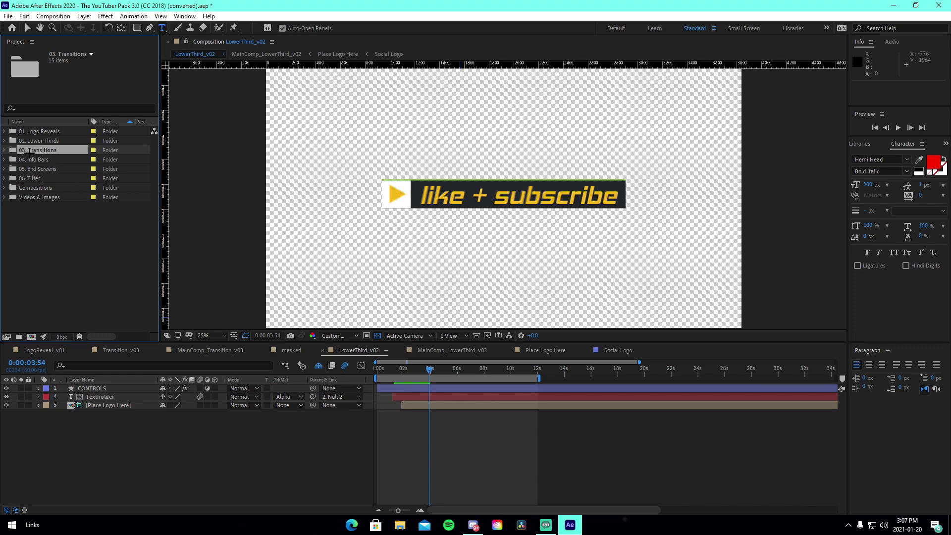
click(4, 150)
double_click(47, 159)
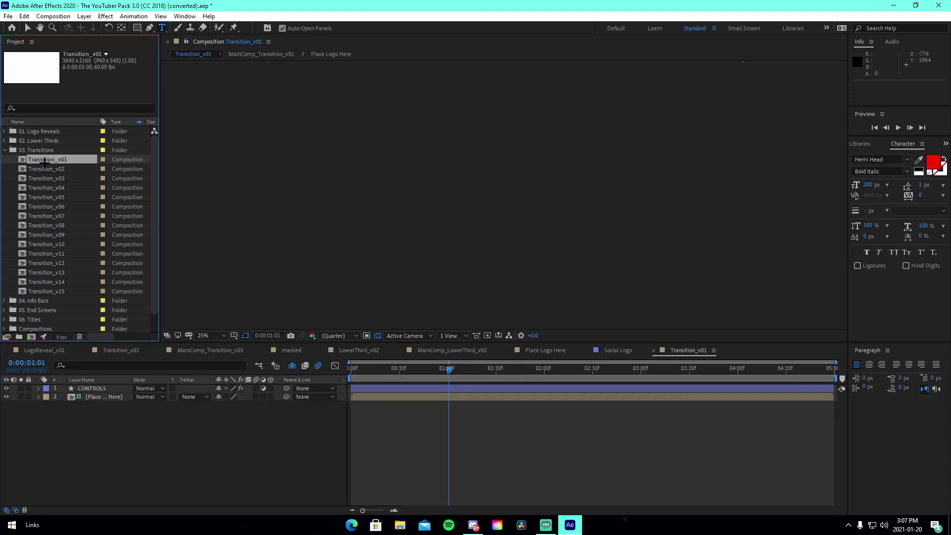
click(364, 362)
key(Home)
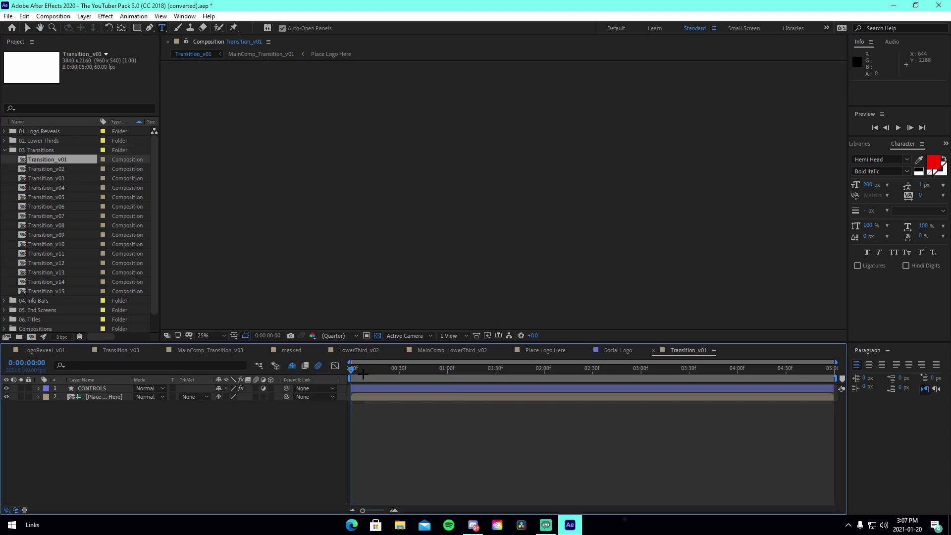
- Set preview resolution to Custom, every 8 pixels, and play the Episode 01 transition
click(346, 337)
click(340, 397)
text(8)
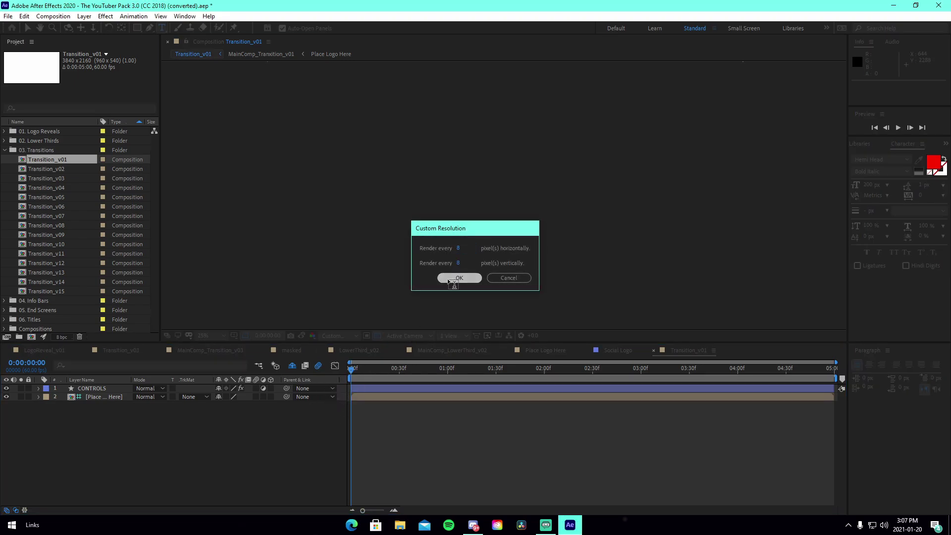
click(452, 278)
key(space)
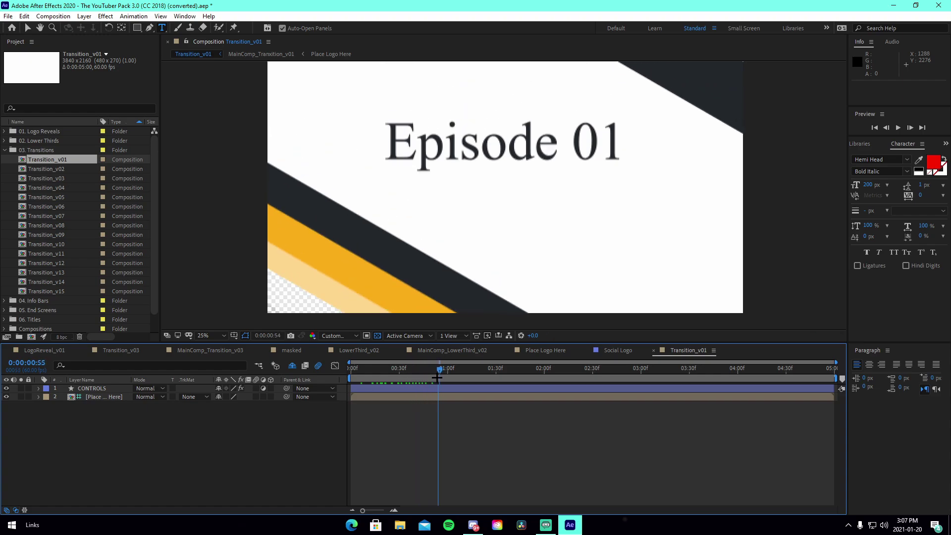
click(490, 368)
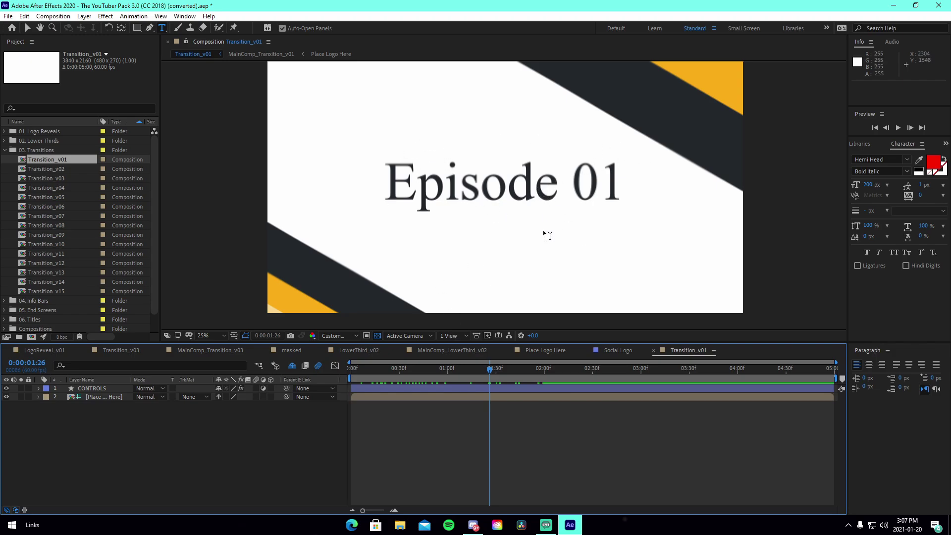
drag(490, 368, 448, 377)
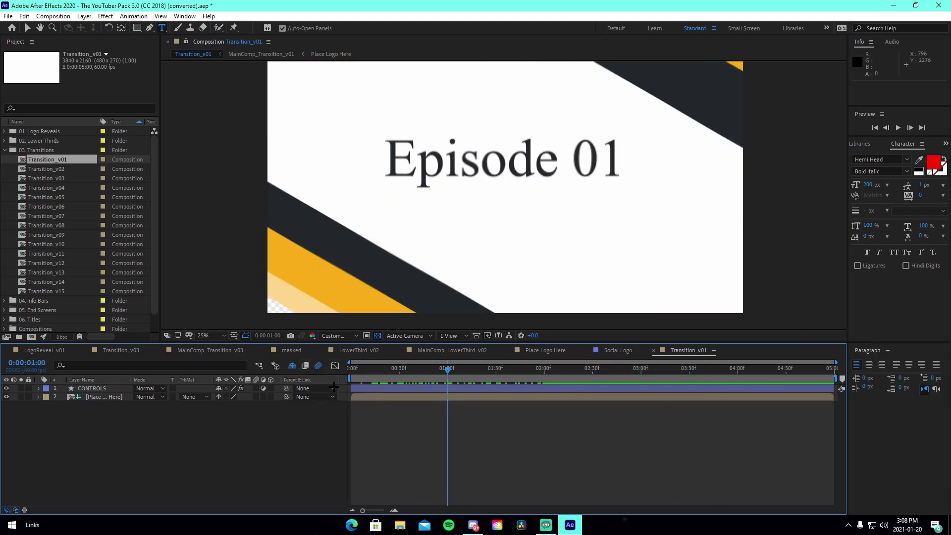
- Open the Place Logo Here precomp and select all of the Episode 01 text
click(376, 399)
double_click(377, 399)
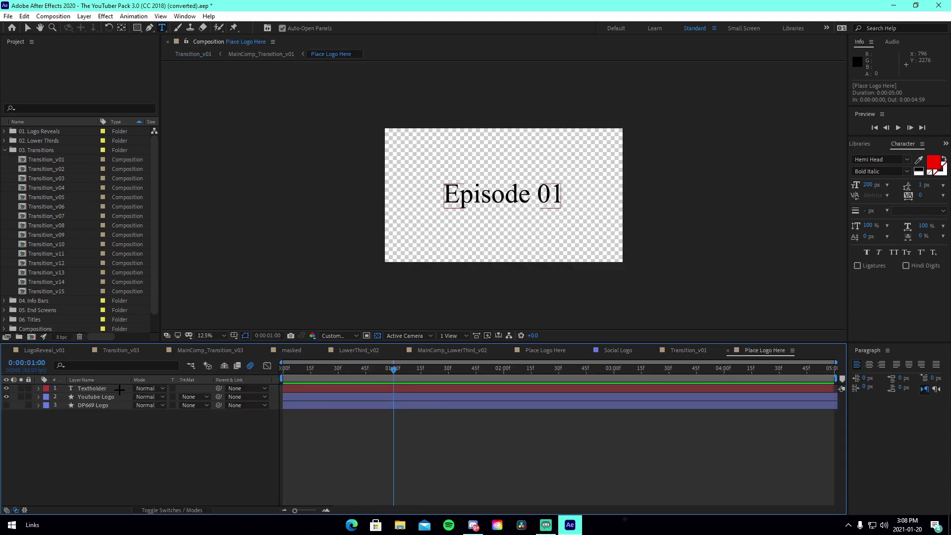
click(545, 183)
double_click(448, 199)
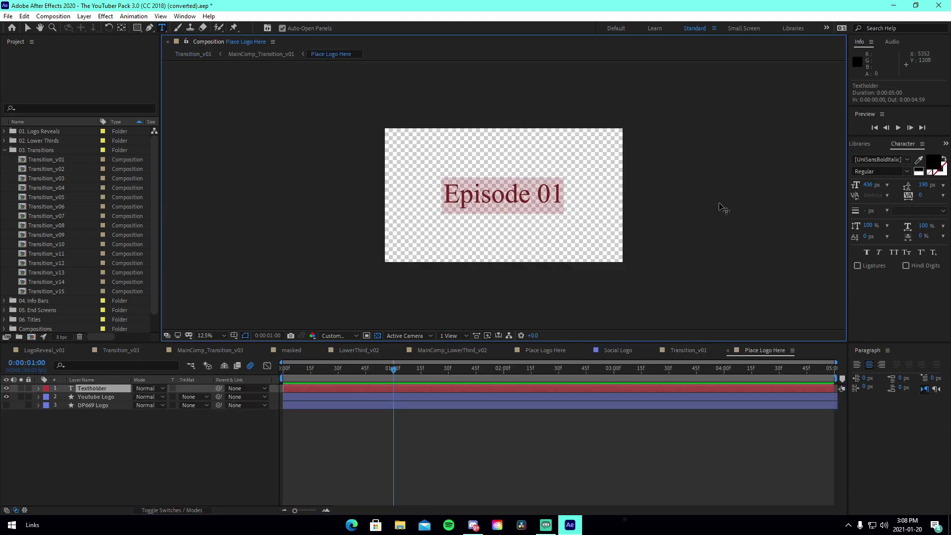
- Change the Episode 01 text fill to white (FFFFFF) and return to Transition_v01
click(904, 160)
click(934, 159)
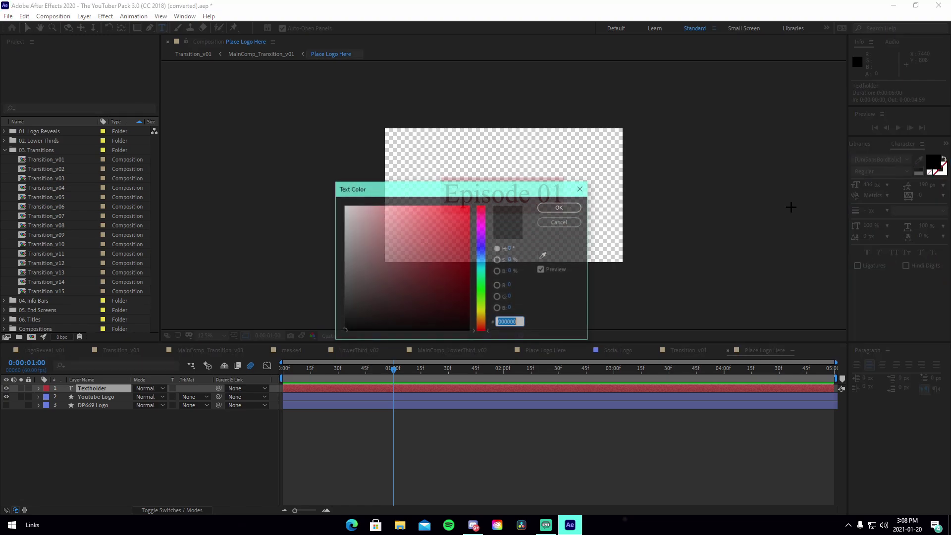
drag(365, 263, 469, 206)
click(573, 207)
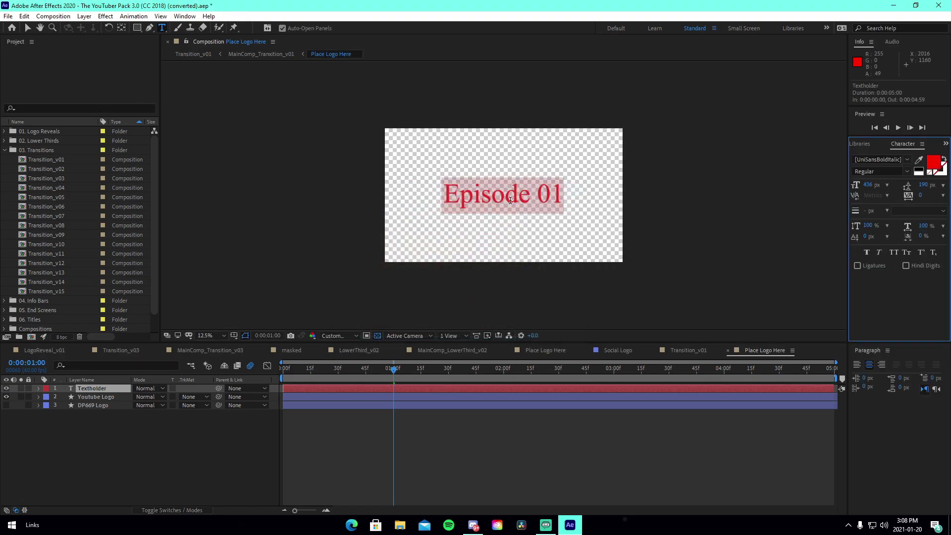
click(934, 161)
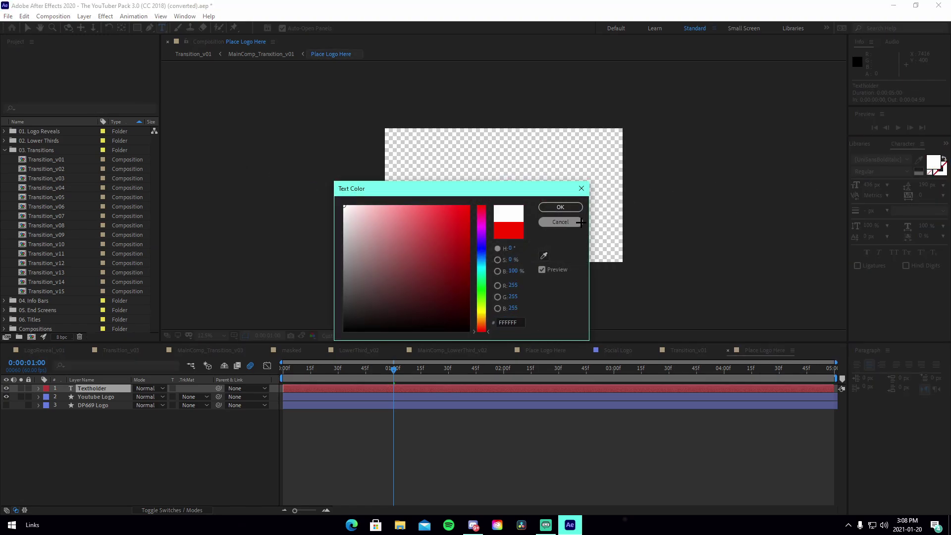
drag(428, 236, 196, 6)
key(Return)
click(195, 54)
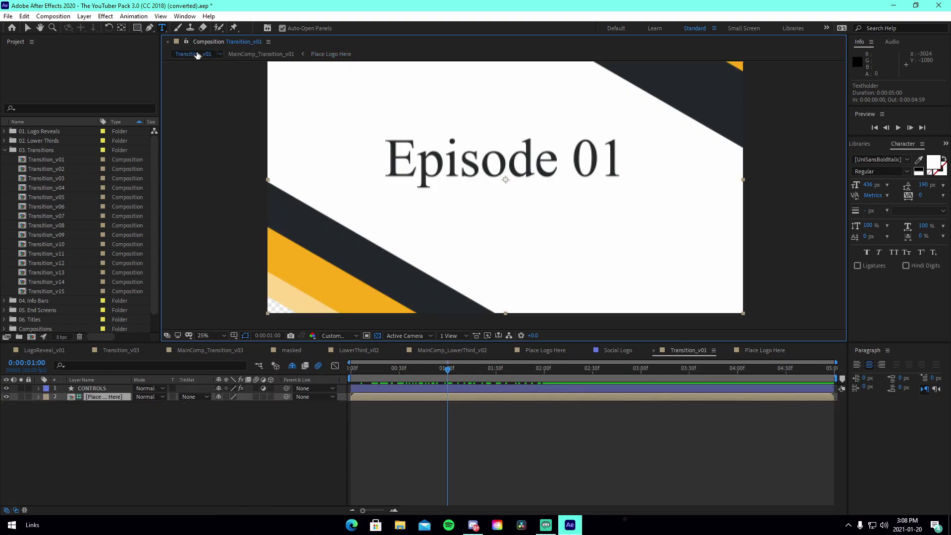
- Scrub through the Transition_v04 and Transition_v13 animations
double_click(45, 188)
drag(402, 367, 526, 367)
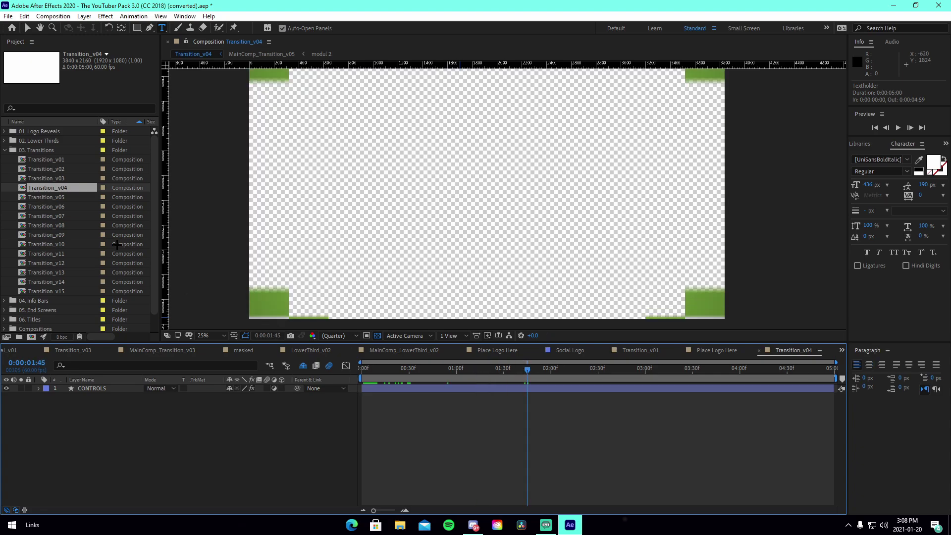
double_click(47, 273)
drag(382, 377, 564, 387)
- Collapse 03. Transitions, rewind Transition_v13 to its start, and select 05. End Screens
click(4, 150)
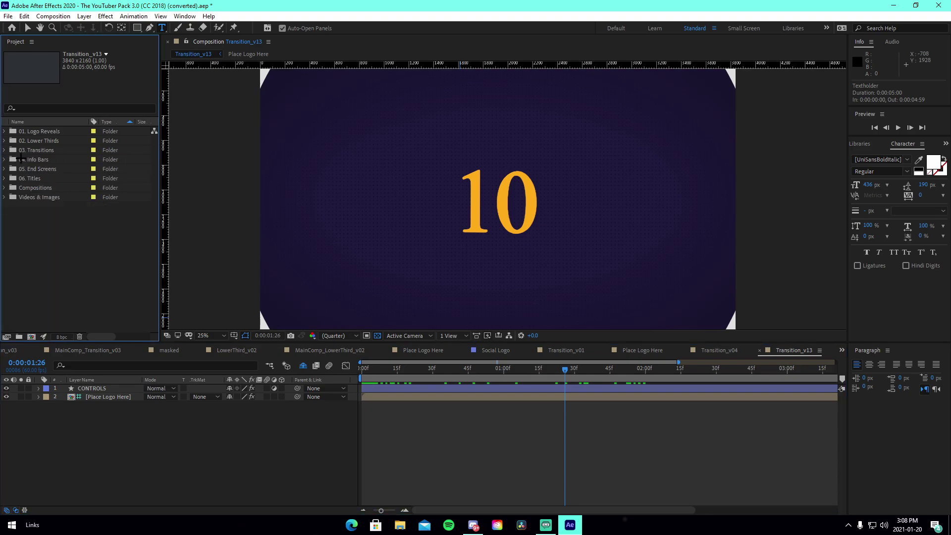
drag(363, 370, 350, 374)
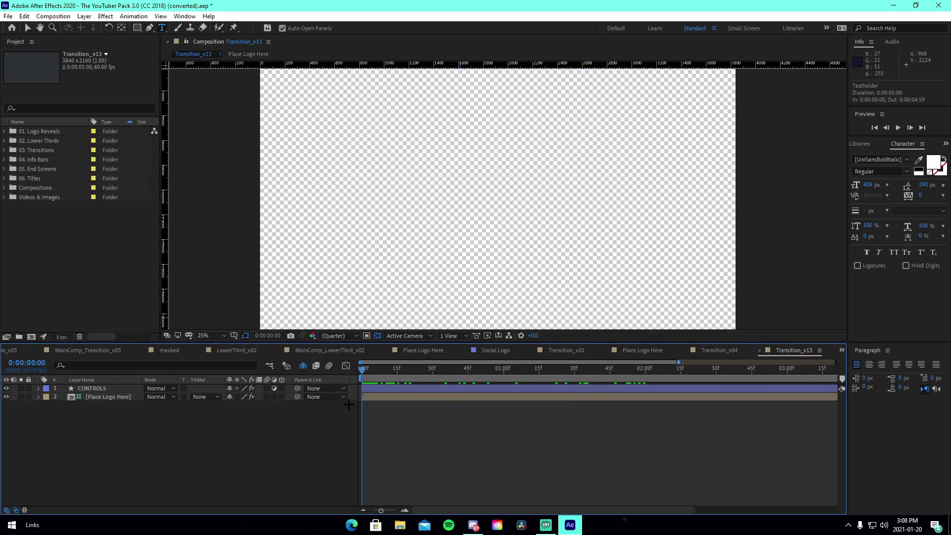
click(37, 169)
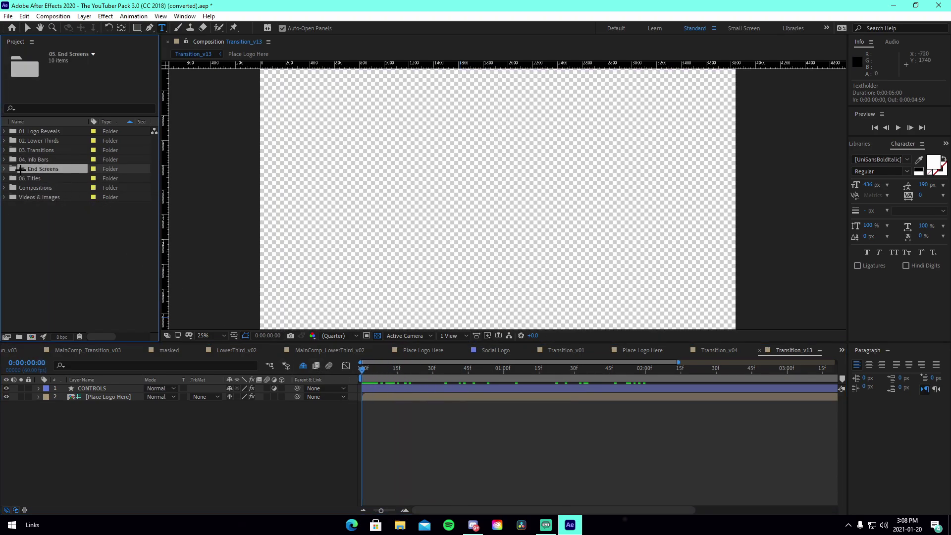
- Open EndScreen_v01 from 05. End Screens and scrub through its opening animation
click(5, 169)
click(35, 179)
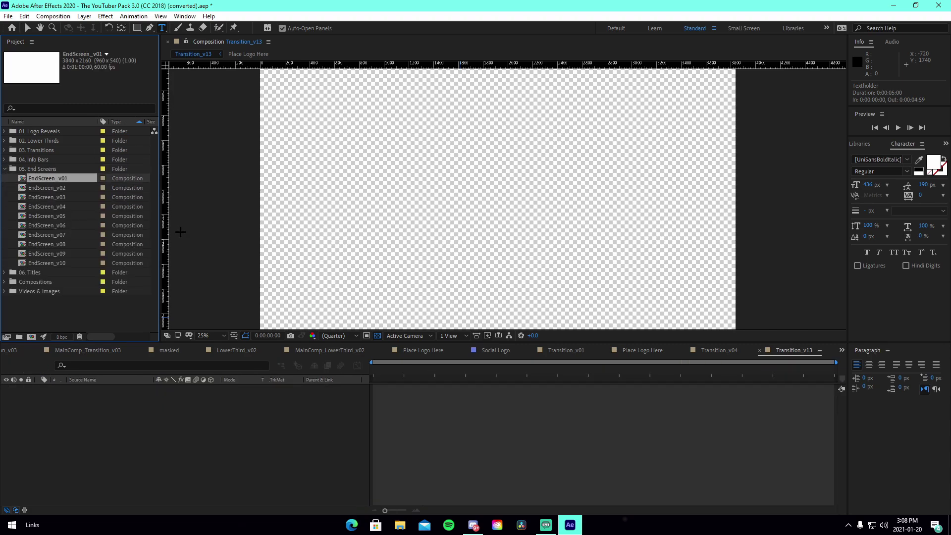
double_click(59, 179)
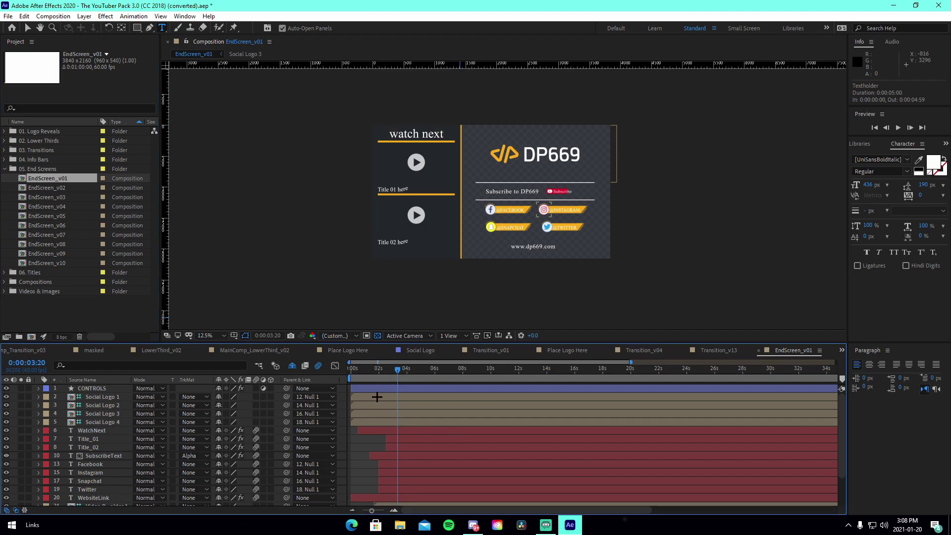
drag(372, 368, 420, 371)
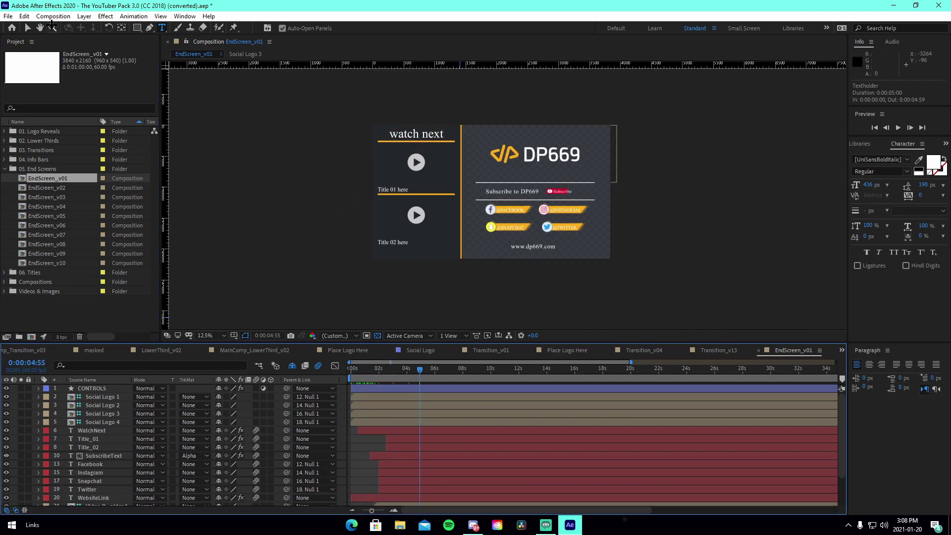
- Look inside the DP669 logo's Place Logo Here comp, then return to EndScreen_v01
key(v)
click(557, 156)
double_click(557, 156)
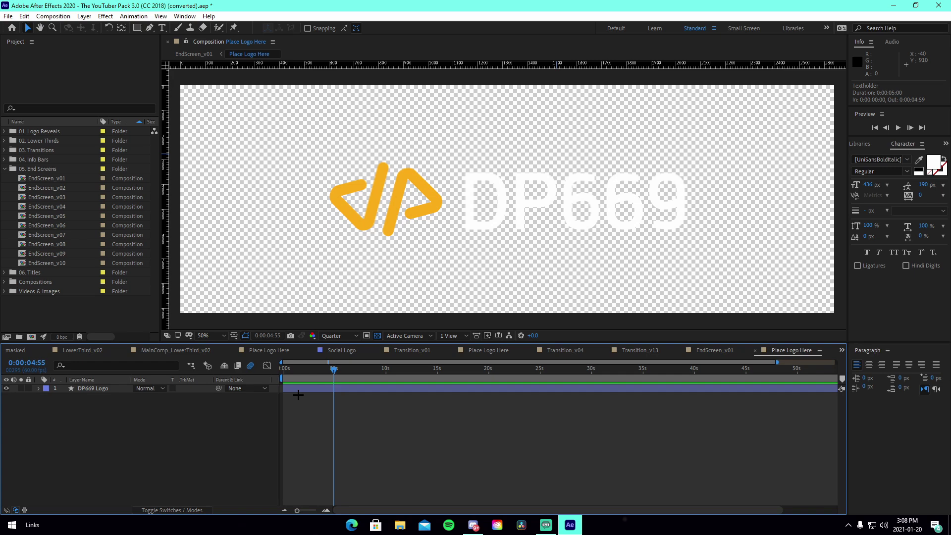
click(298, 391)
key(shift+Escape)
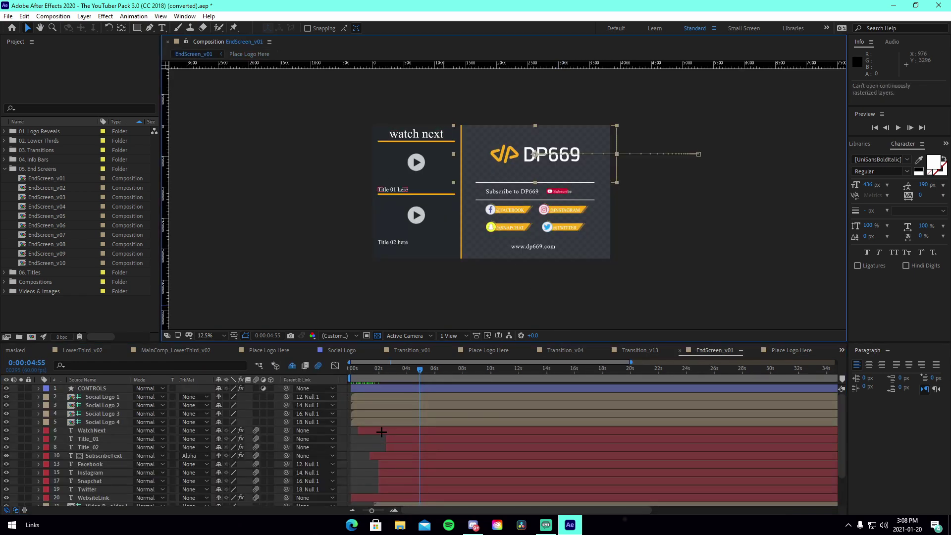
- Inspect the WatchNext, Title_02 and Title_01 layers, undoing an accidental Background Logo change
click(382, 432)
click(405, 447)
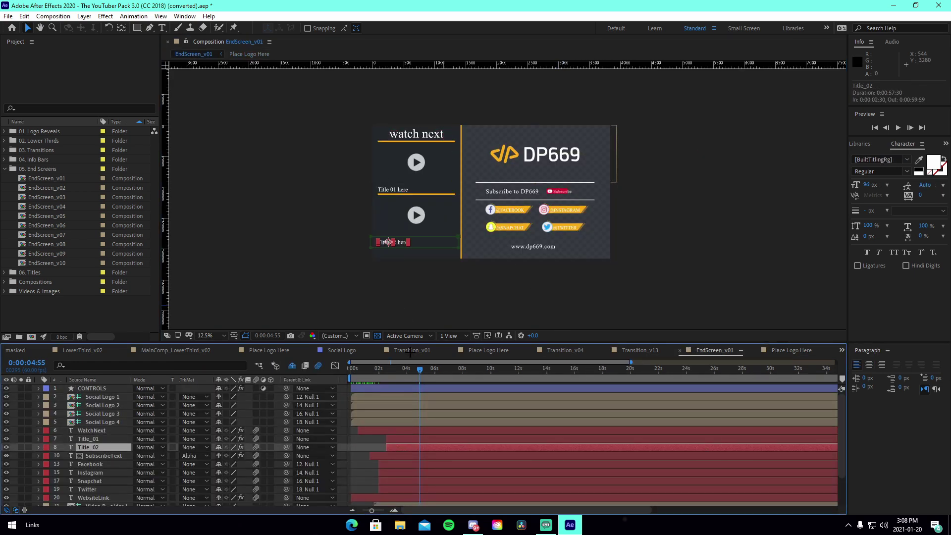
click(396, 439)
click(398, 432)
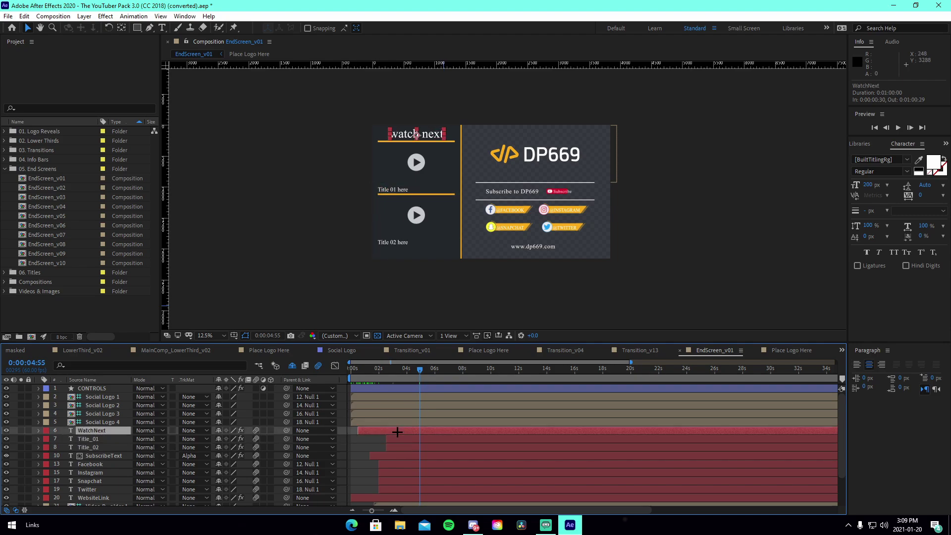
scroll(388, 144, up, 2)
scroll(396, 151, down, 1)
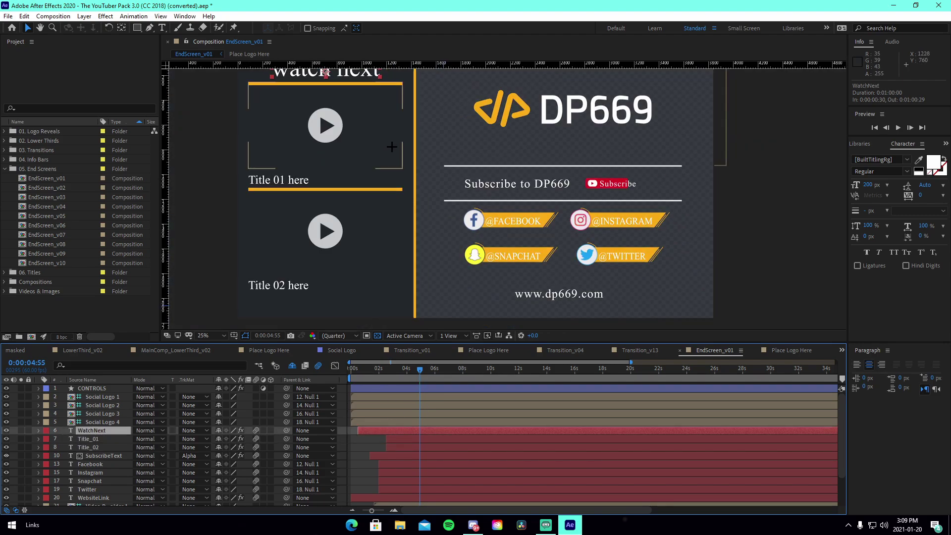
click(437, 220)
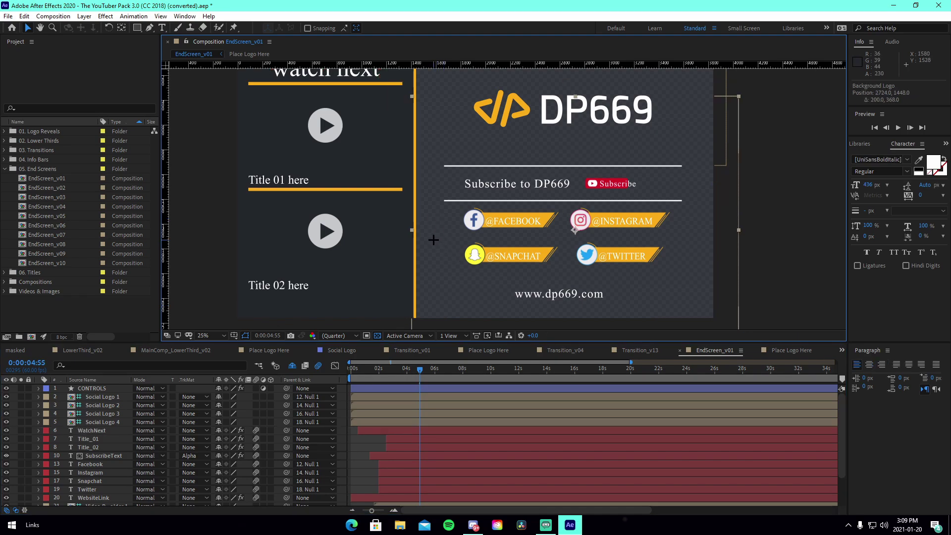
key(ctrl+z)
scroll(393, 153, up, 1)
scroll(401, 139, down, 2)
- Replace the 'watch next' heading with 'sub to', the channel name and a ':)' smiley
key(ctrl+t)
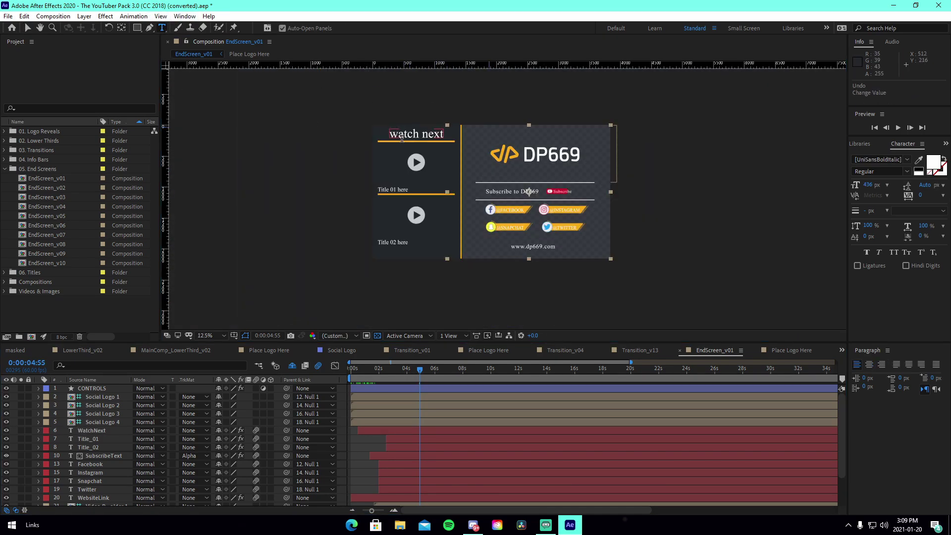
drag(394, 133, 463, 143)
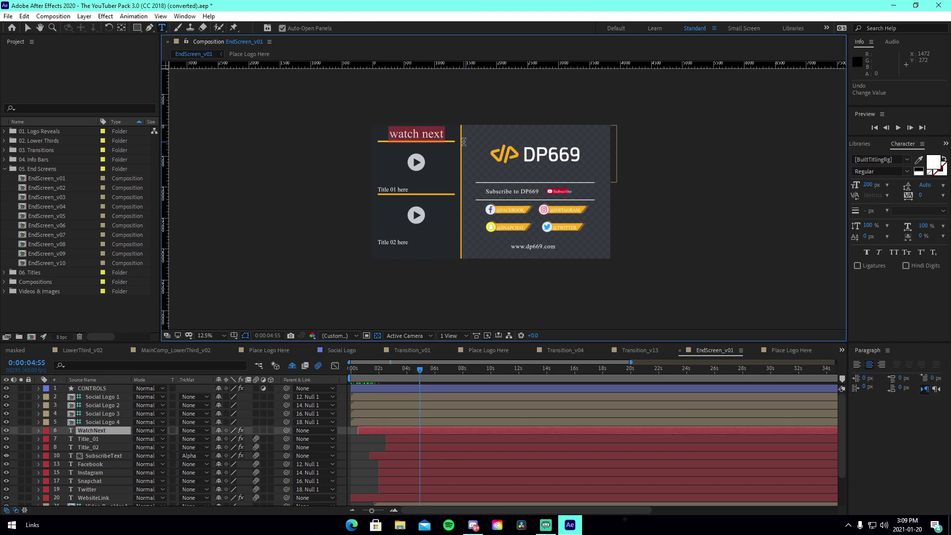
key(BackSpace)
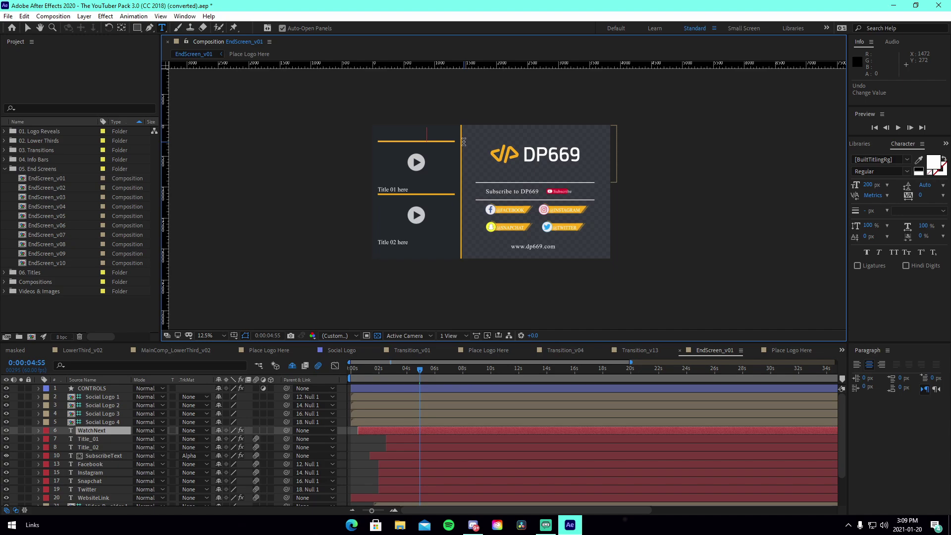
text(sub to joshyytv)
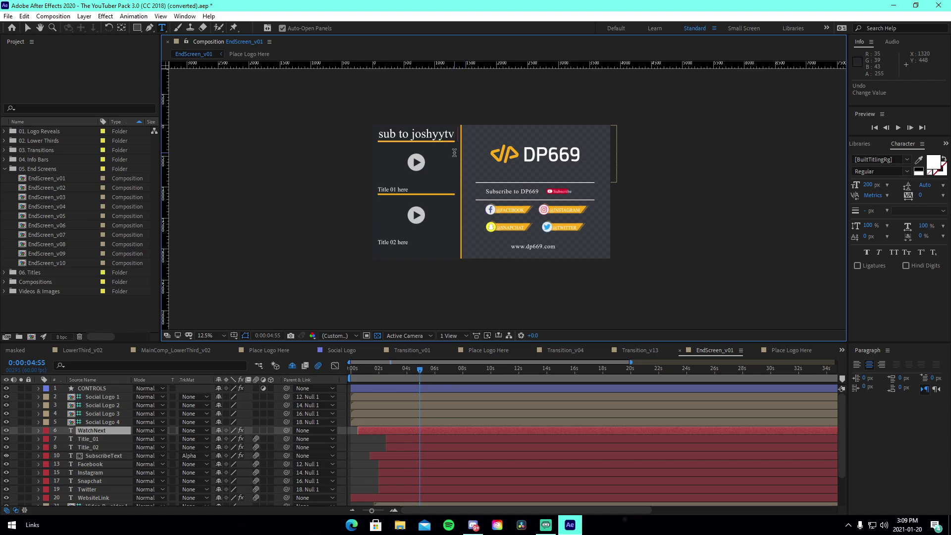
text( :))
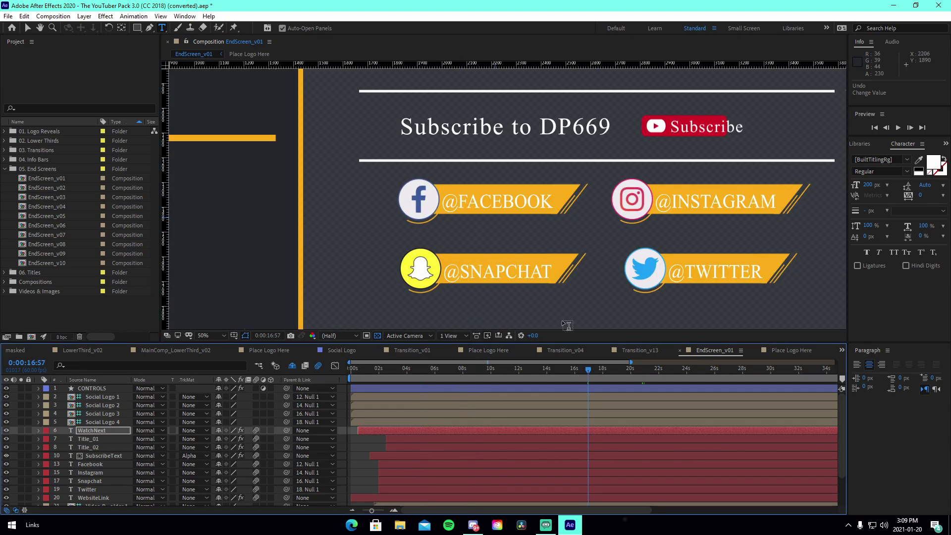
key(h)
mouse_move(567, 325)
mouse_down()
mouse_move(565, 293)
mouse_move(577, 319)
mouse_up()
- Play the end screen preview, zoom the viewer out to 12.5%, and collapse 05. End Screens
key(space)
key(space)
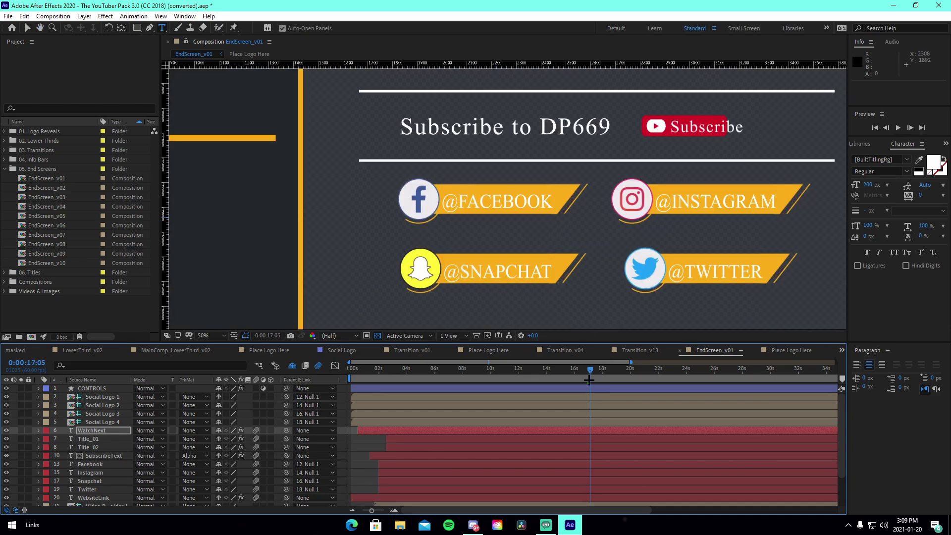
scroll(463, 257, down, 4)
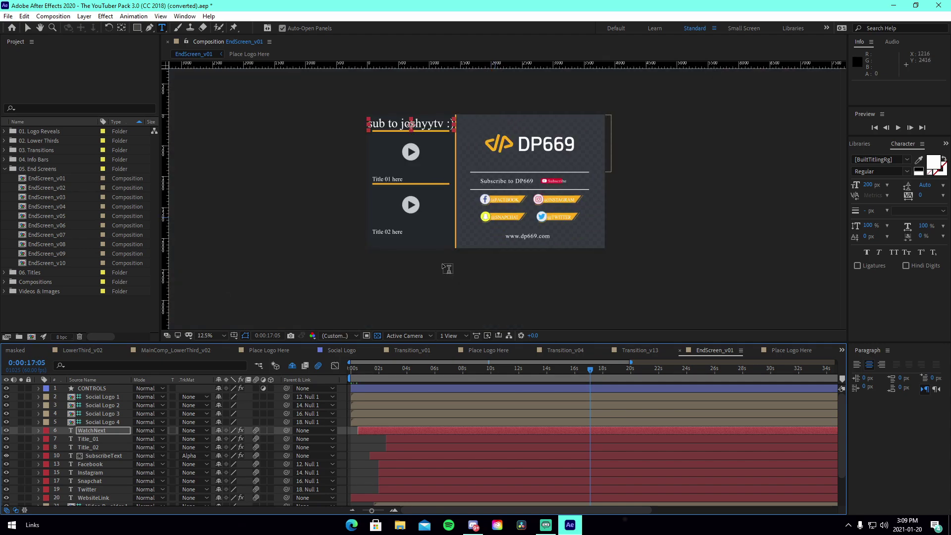
scroll(448, 260, up, 2)
scroll(449, 260, down, 2)
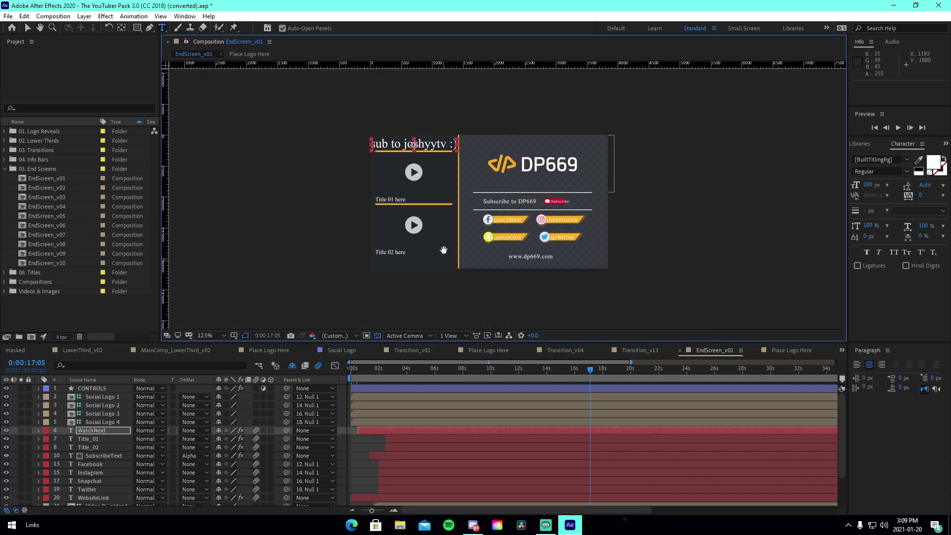
click(3, 169)
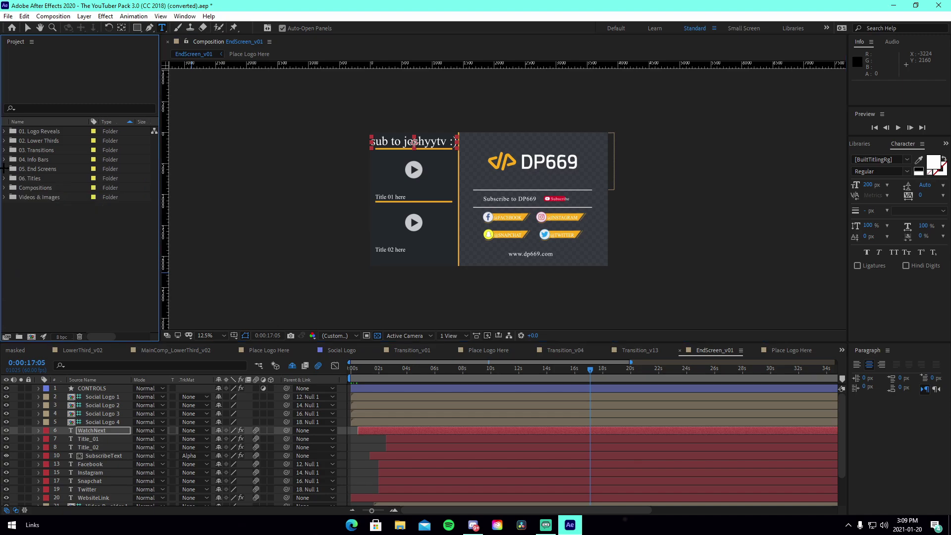
- Expand 06. Titles, open Title_v03, undo the accidental work-area shift, and scrub to 3 seconds
click(4, 179)
double_click(44, 159)
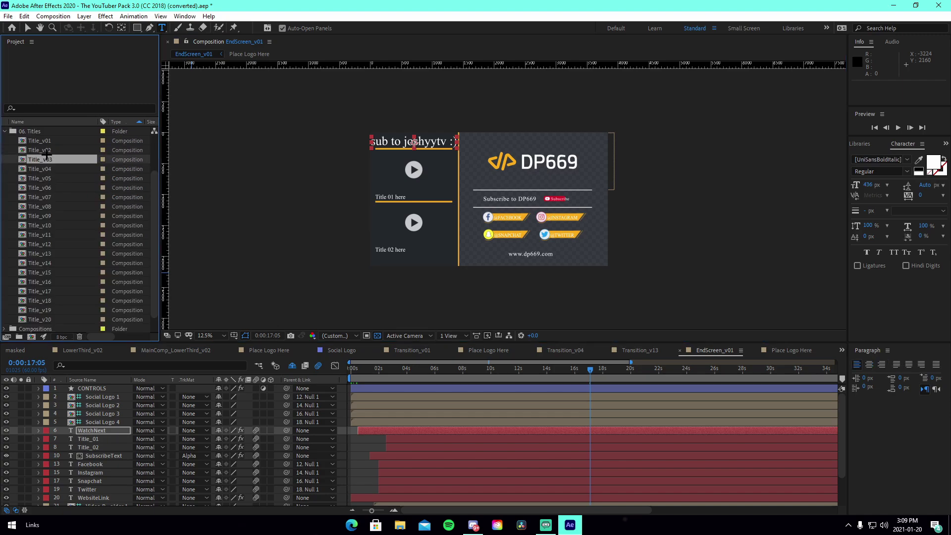
drag(373, 374, 380, 373)
key(z)
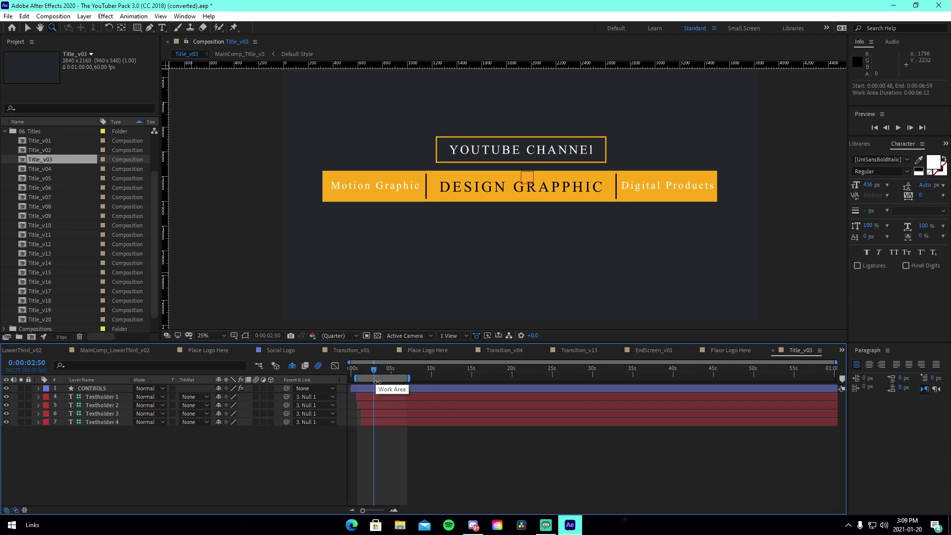
key(ctrl+z)
drag(363, 370, 504, 380)
- Preview Title_v04, Title_v13, Title_v15 and the Title_v20 SLICE title animation
double_click(46, 169)
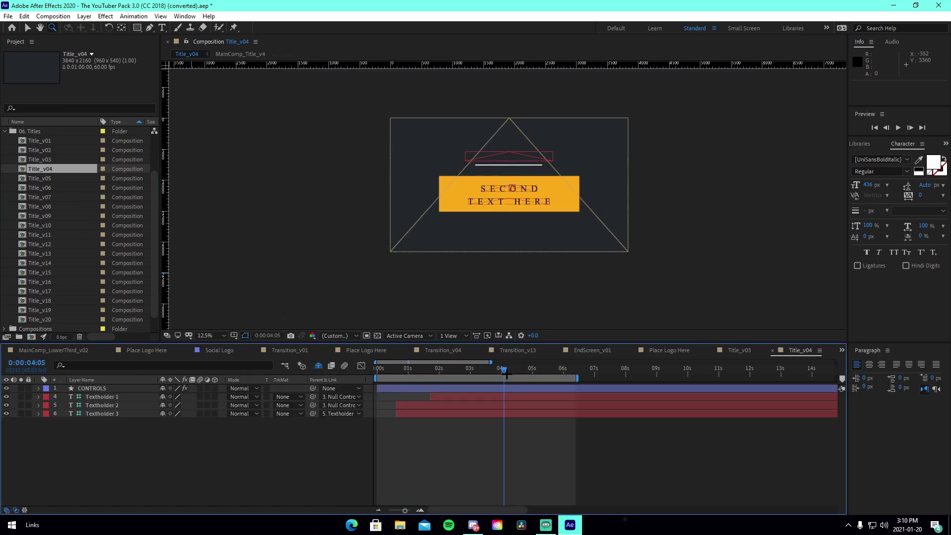
double_click(69, 255)
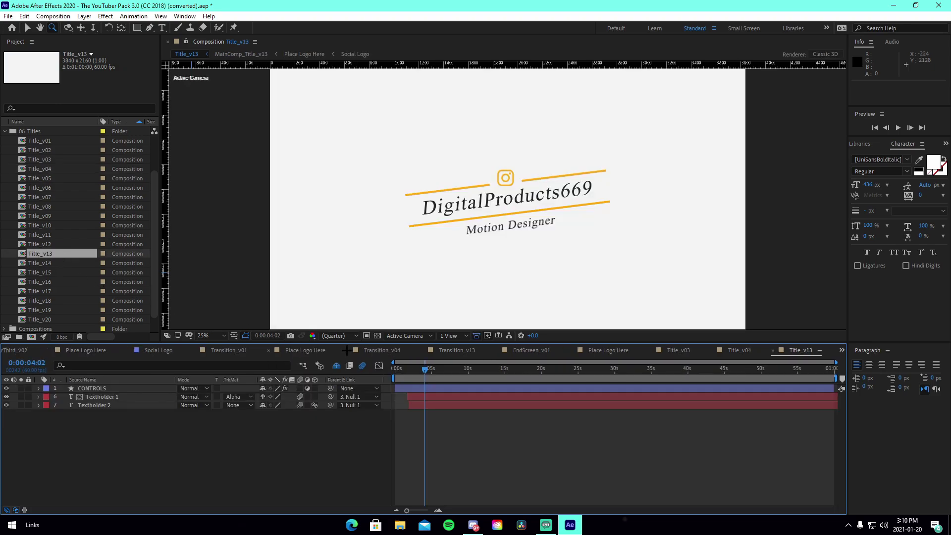
drag(412, 369, 489, 369)
double_click(47, 273)
scroll(69, 261, down, 1)
double_click(62, 300)
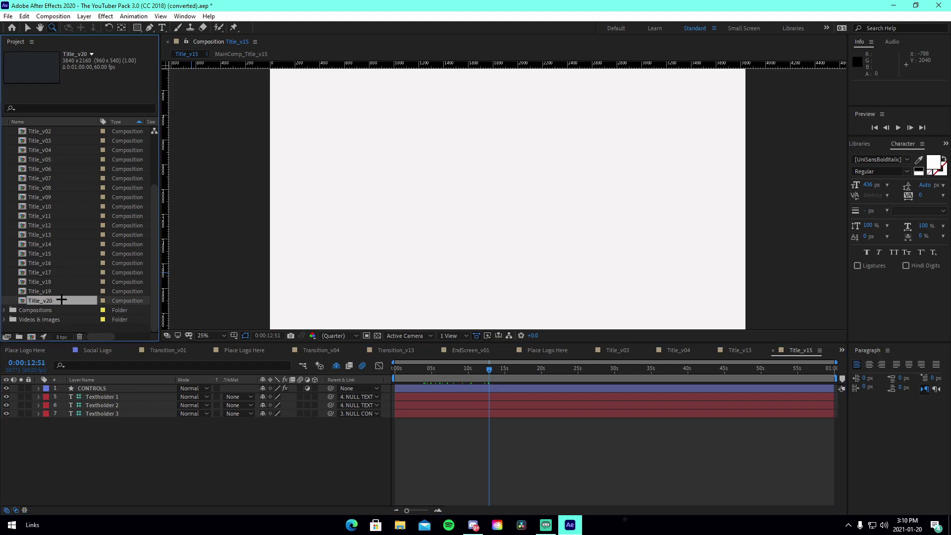
drag(413, 371, 388, 365)
key(space)
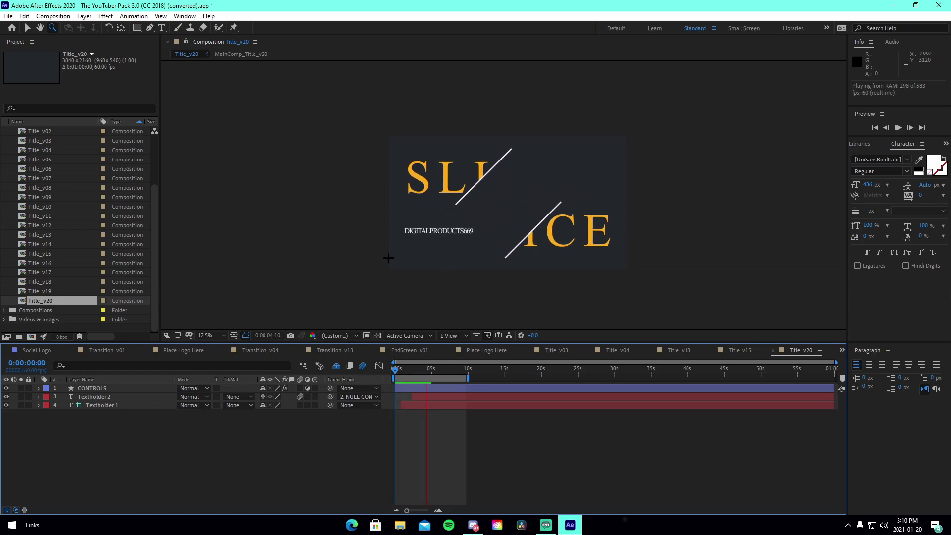
- Play the Title_v19 LIKE SHARE animation, then reopen Title_v03
click(48, 292)
double_click(49, 291)
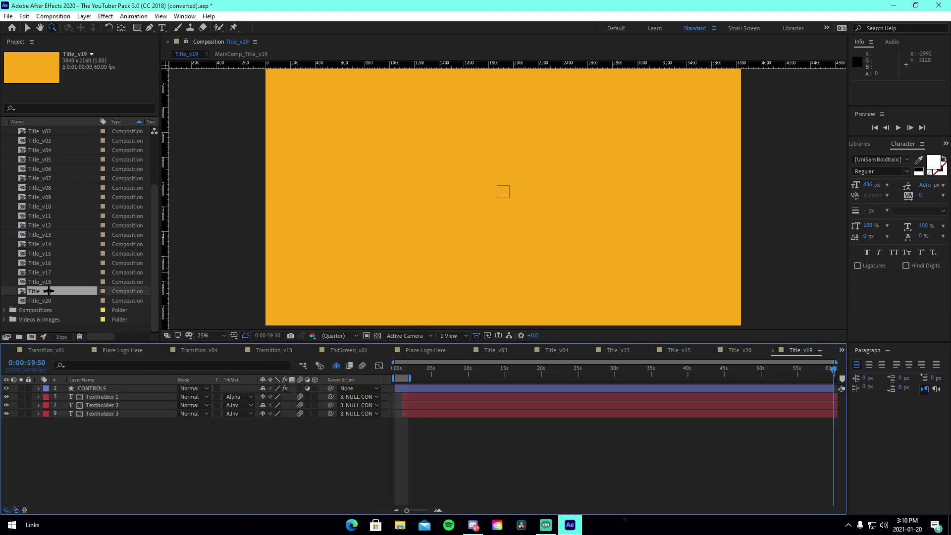
key(space)
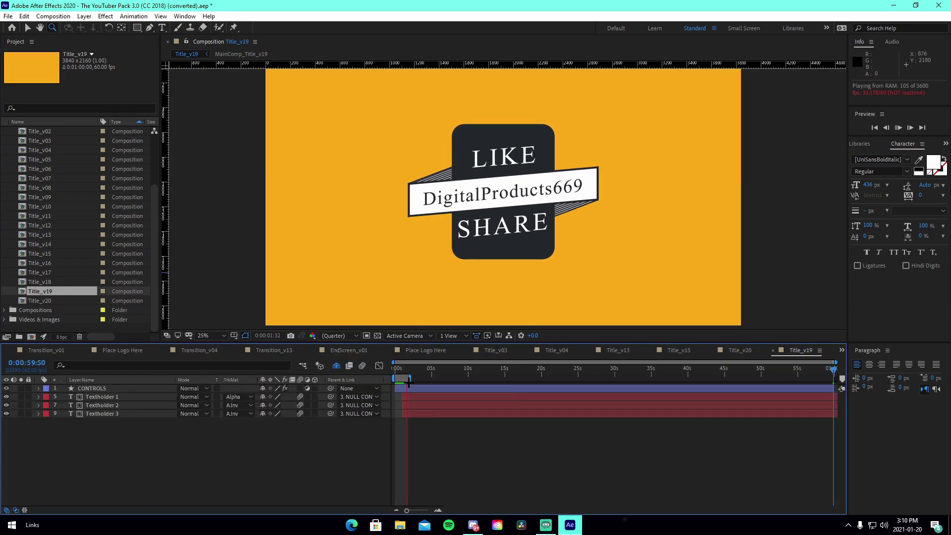
key(space)
scroll(49, 223, up, 3)
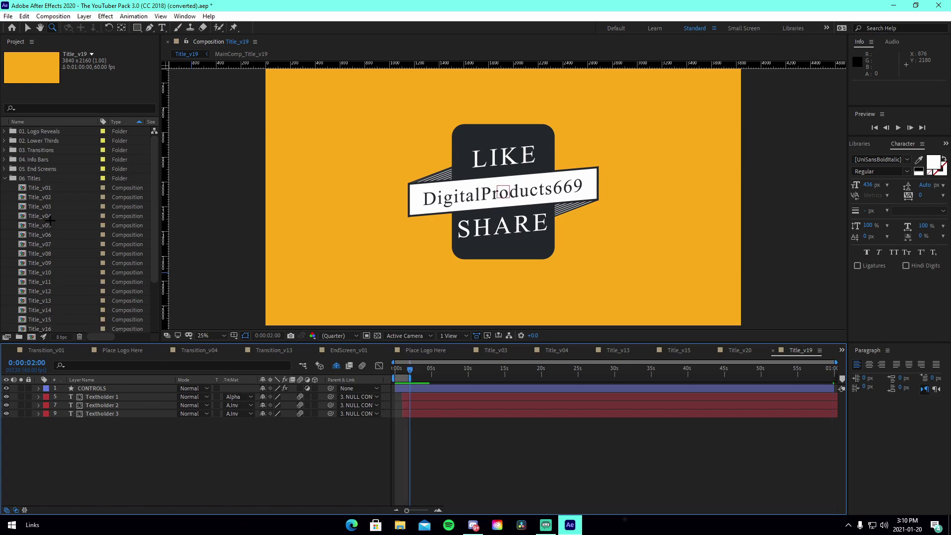
click(49, 224)
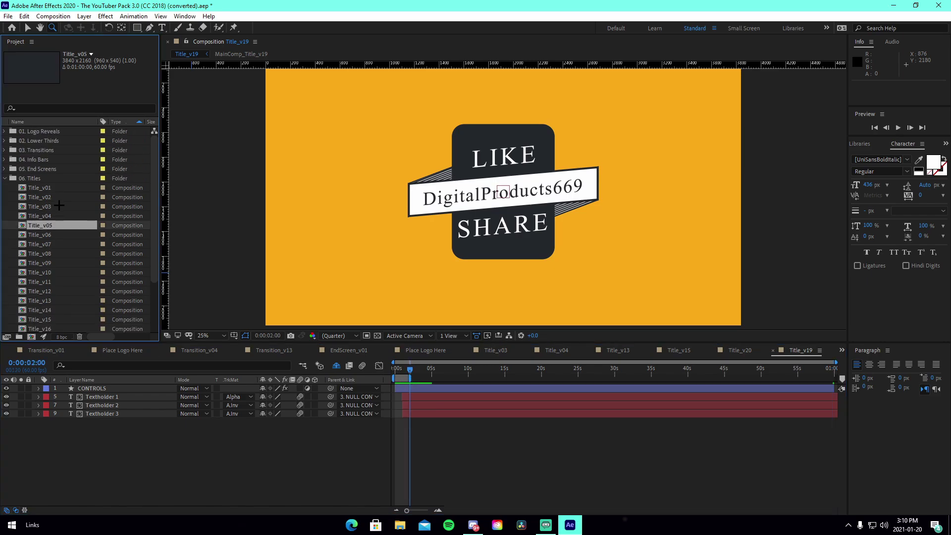
double_click(39, 207)
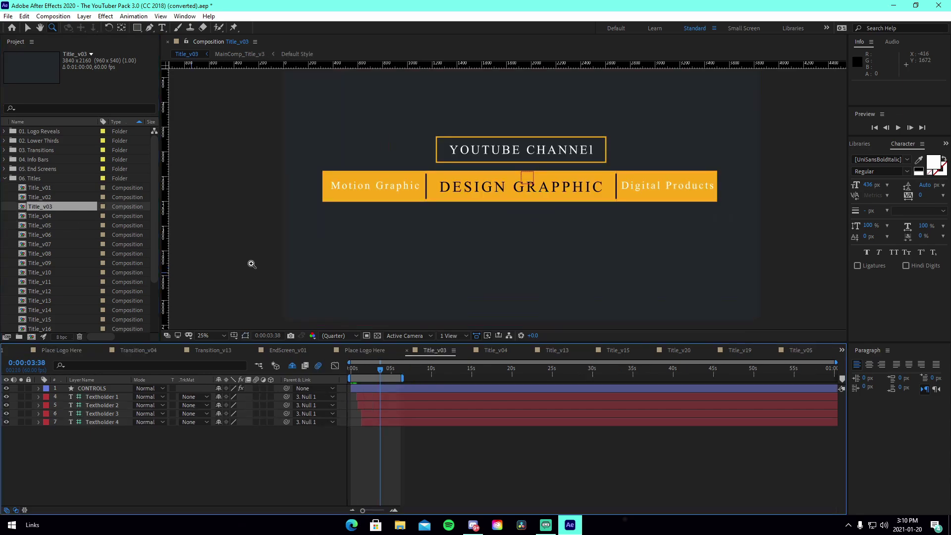
- Collapse 06. Titles, expand 04. Info Bars, and play InfoBar_v01 from its start
click(4, 178)
click(4, 160)
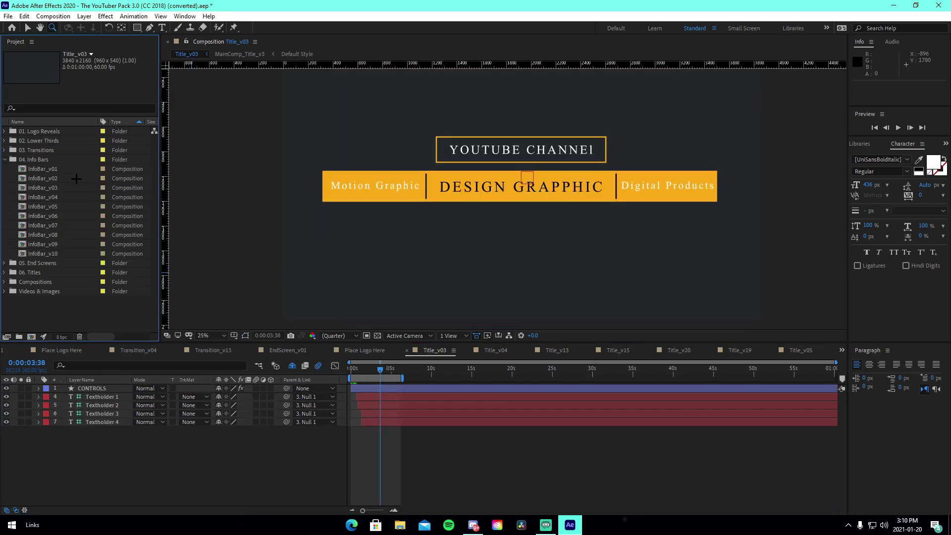
double_click(43, 169)
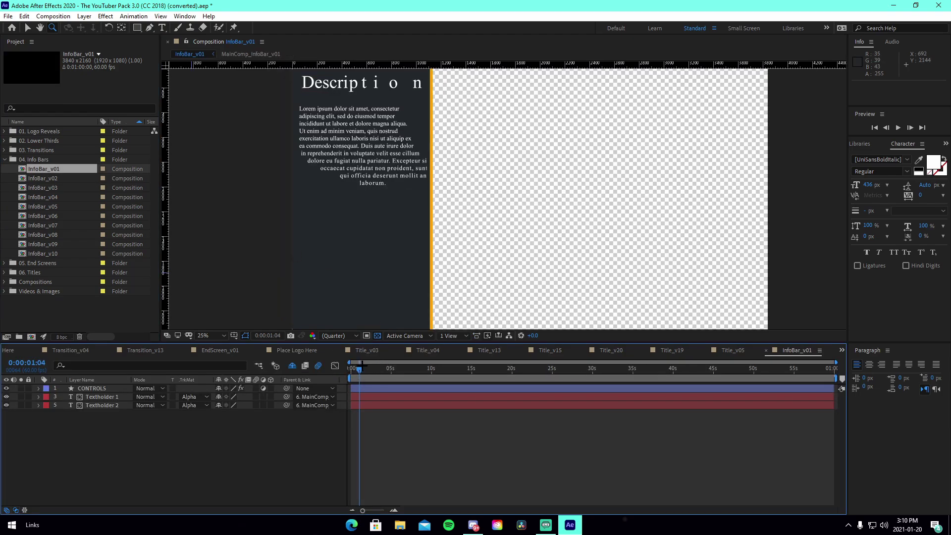
drag(362, 367, 351, 367)
key(space)
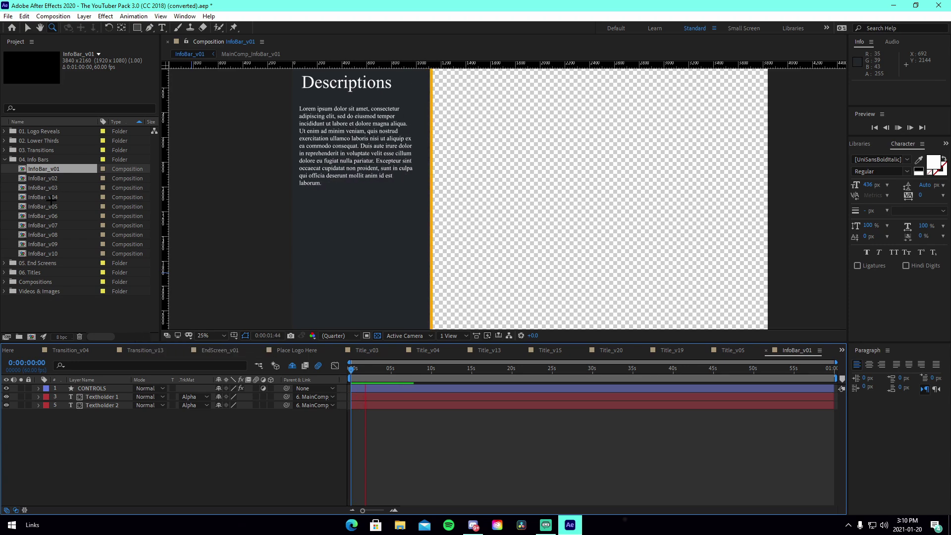
- Preview InfoBar_v02, InfoBar_v03 and InfoBar_v04 by scrubbing through their animations
double_click(44, 178)
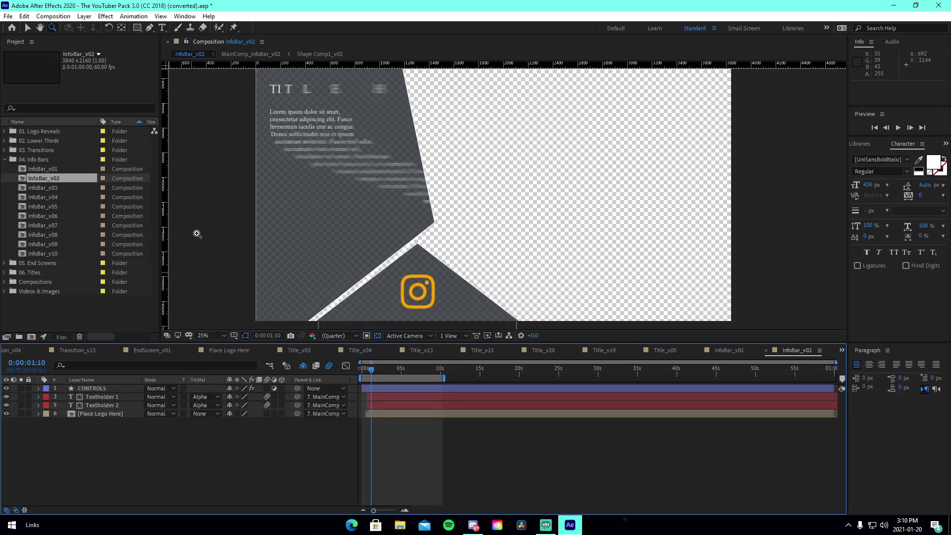
drag(379, 368, 393, 369)
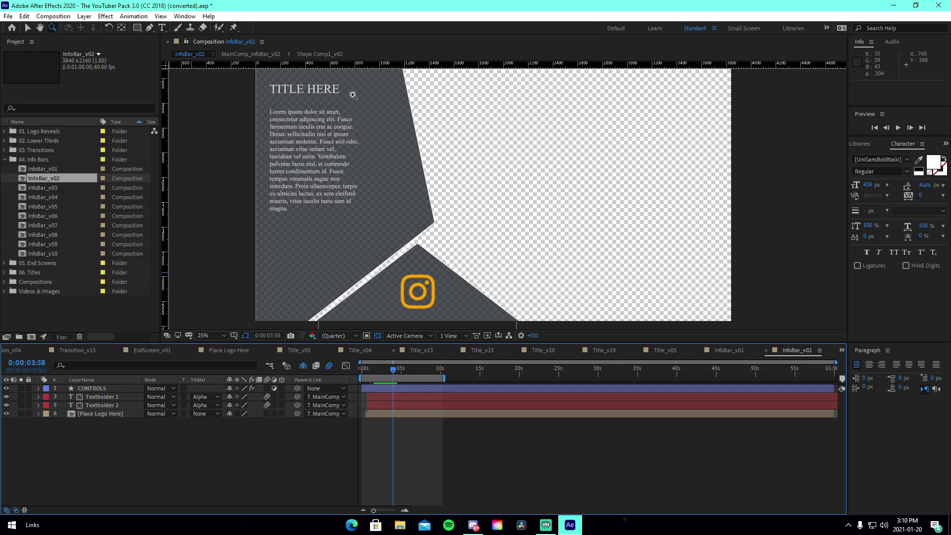
double_click(50, 188)
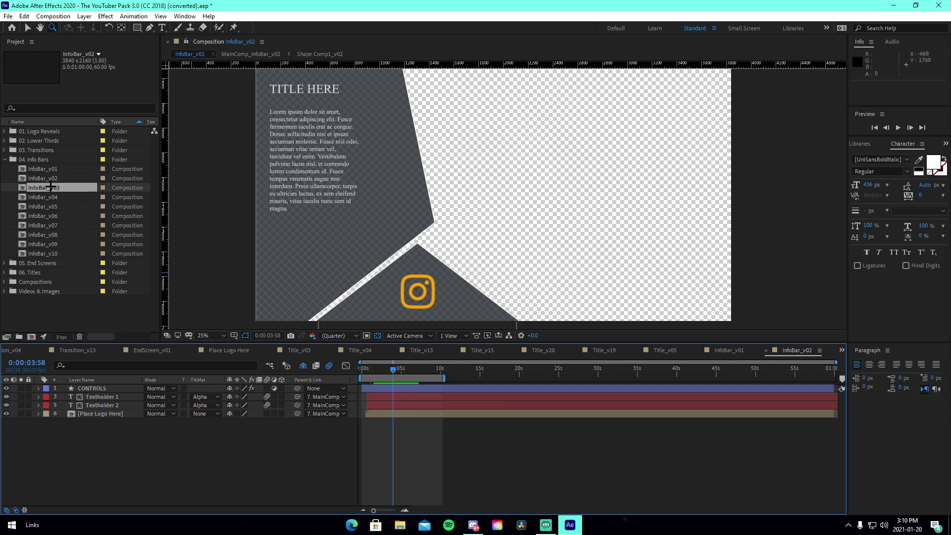
drag(426, 385, 555, 377)
double_click(45, 197)
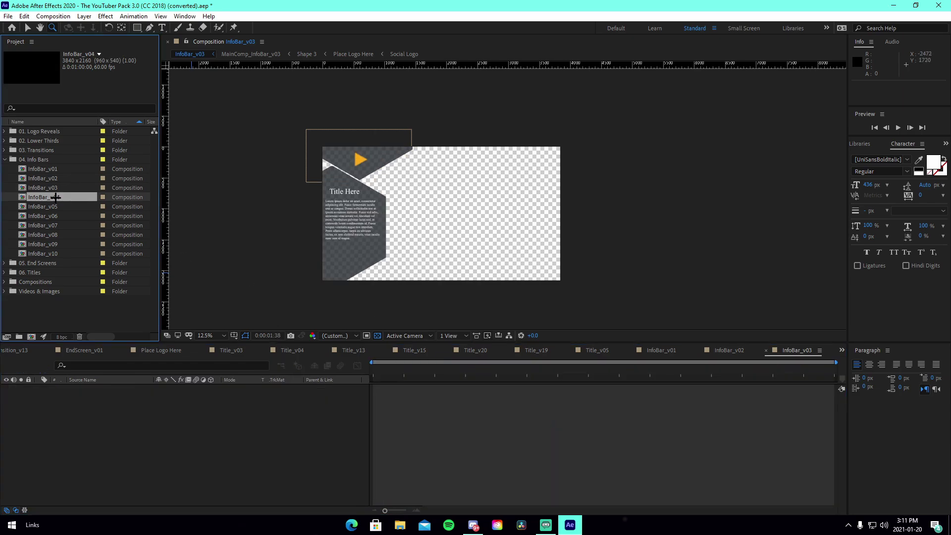
drag(392, 373, 343, 365)
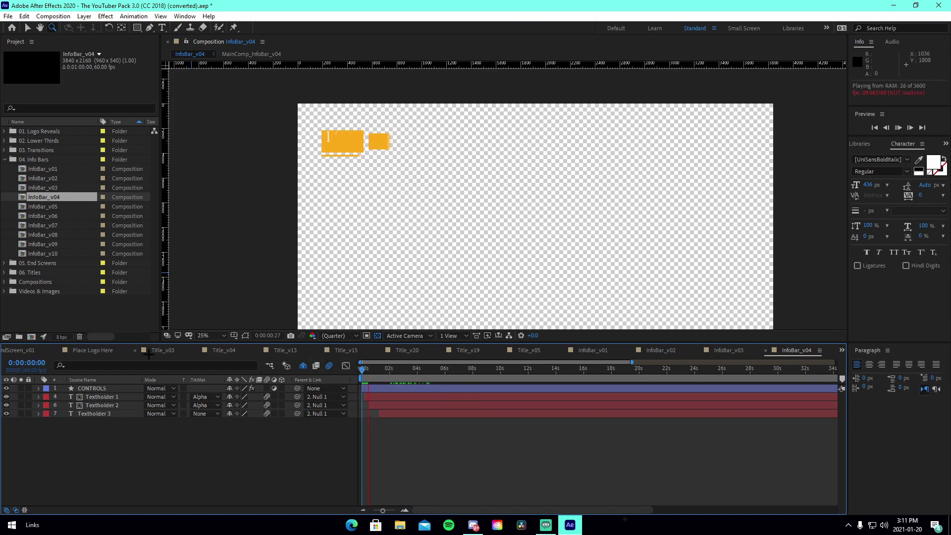
- Preview InfoBar_v05 to 10 seconds, InfoBar_v06 to about 4 seconds, and InfoBar_v07 at 1 second
double_click(42, 206)
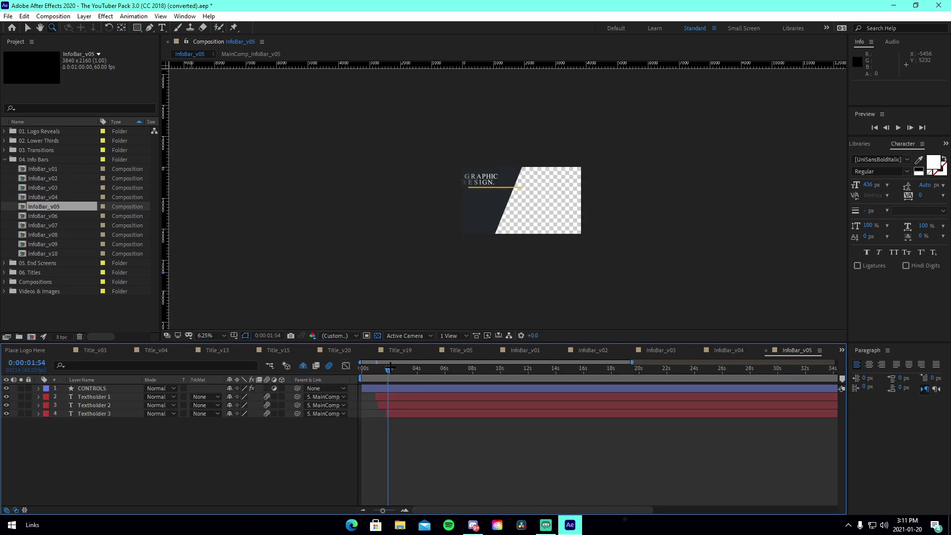
drag(391, 367, 501, 367)
double_click(44, 216)
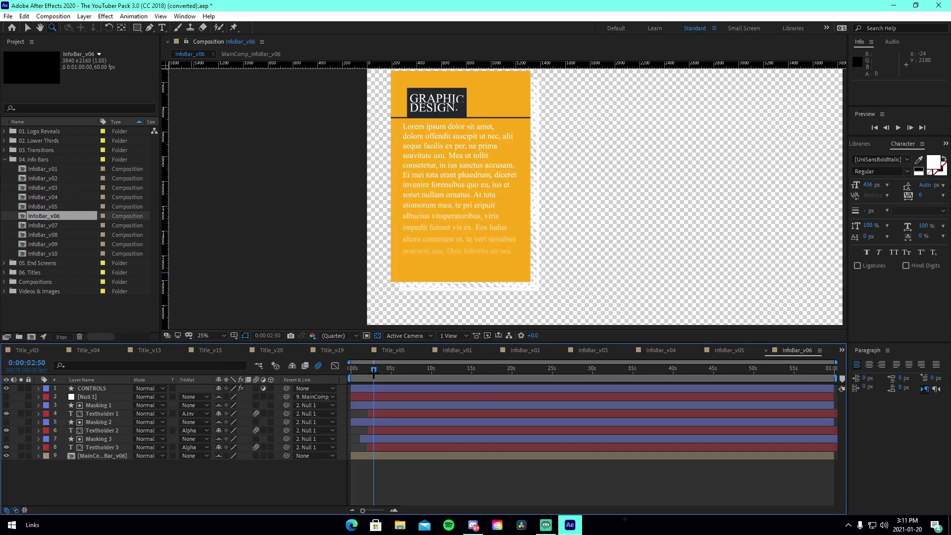
drag(374, 369, 433, 380)
double_click(44, 226)
click(371, 380)
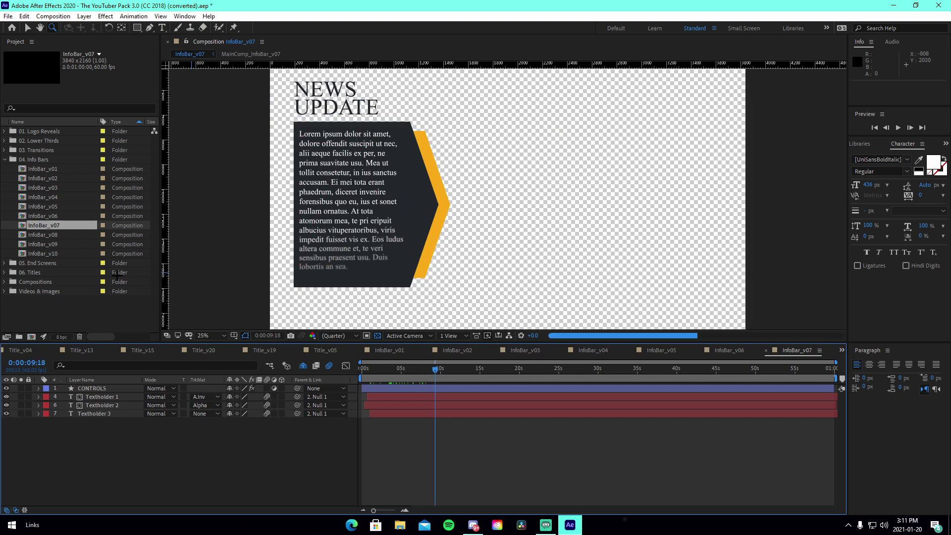
- Run InfoBar_v08 and InfoBar_v09 to about 10 seconds, then collapse the Info Bars folder
double_click(44, 235)
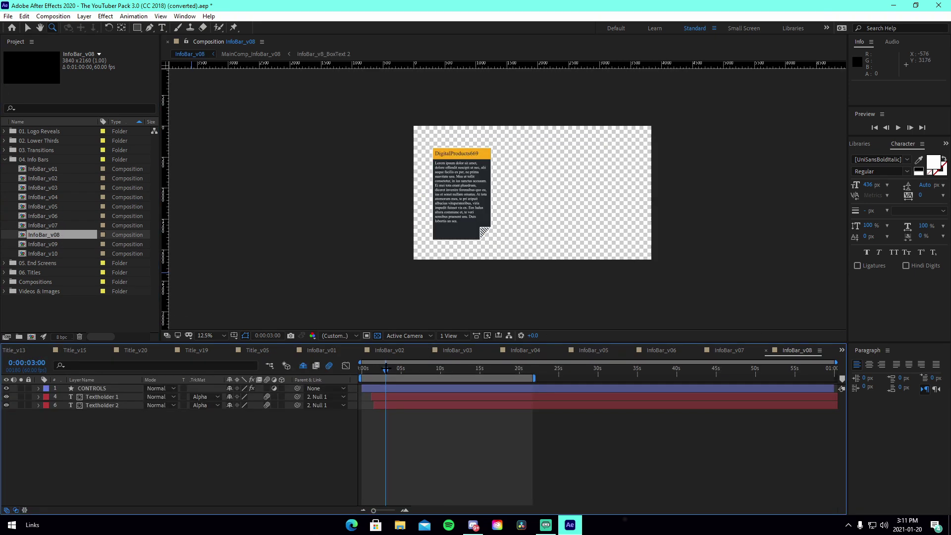
drag(386, 369, 466, 380)
double_click(71, 244)
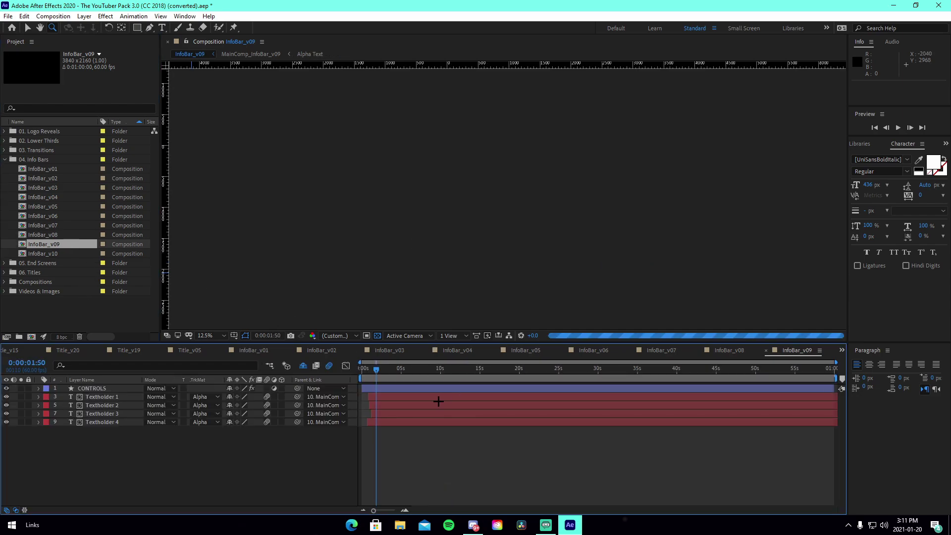
drag(387, 380, 441, 380)
click(7, 159)
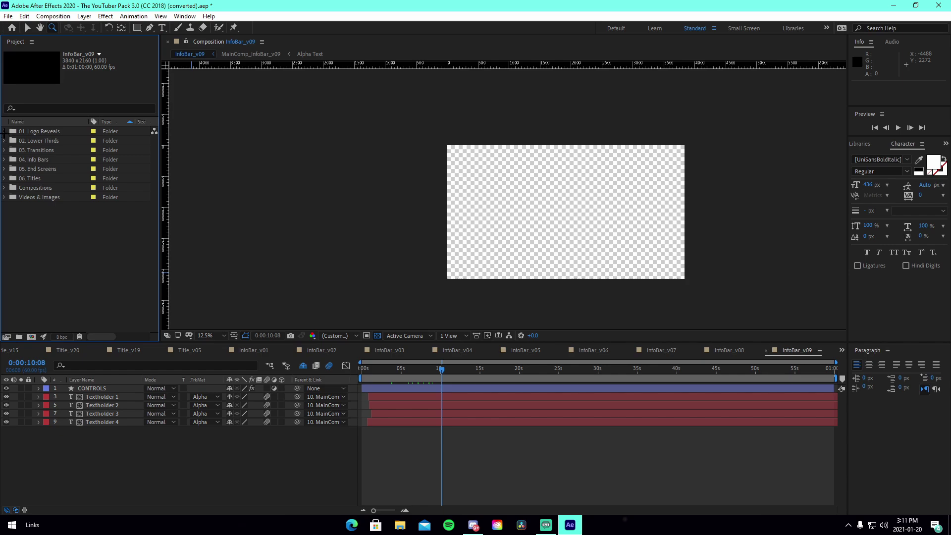
- Expand 01. Logo Reveals and preview LogoReveal_v01 from its first frame to about two seconds
click(4, 131)
double_click(48, 140)
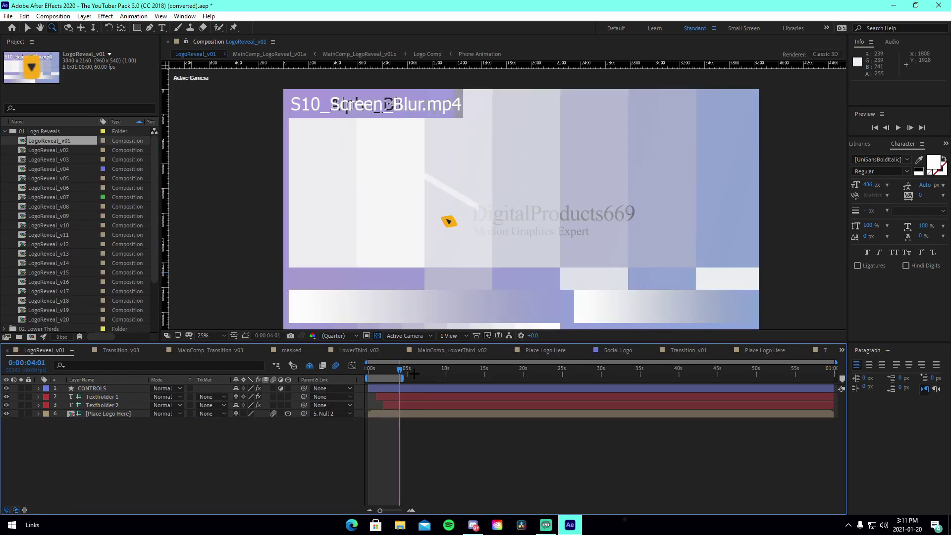
drag(399, 369, 359, 369)
key(space)
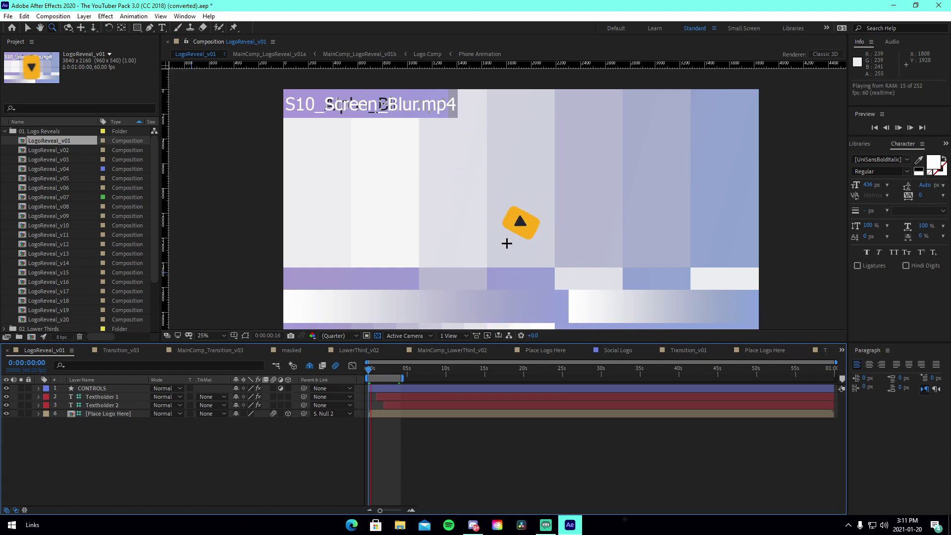
key(space)
drag(372, 369, 400, 373)
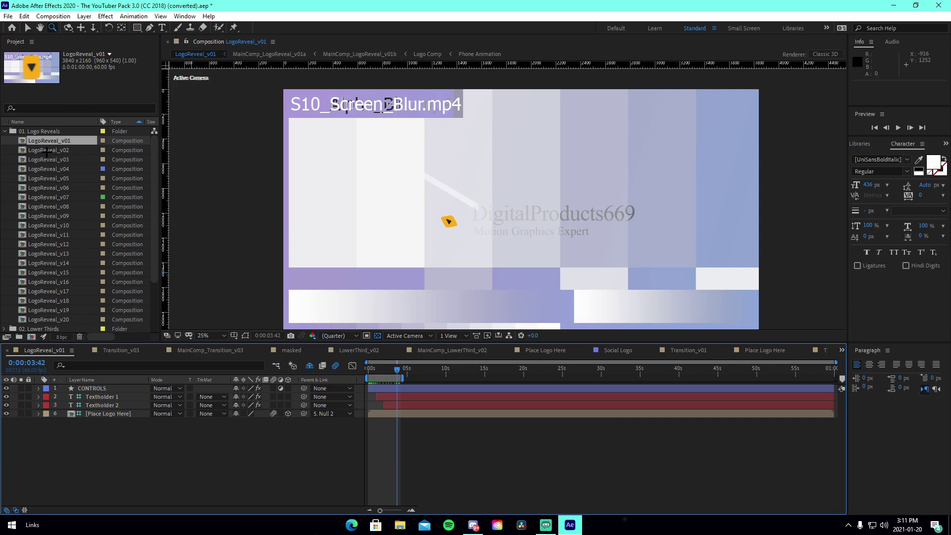
- Preview LogoReveal_v02 through LogoReveal_v04, then open LogoReveal_v05
double_click(66, 151)
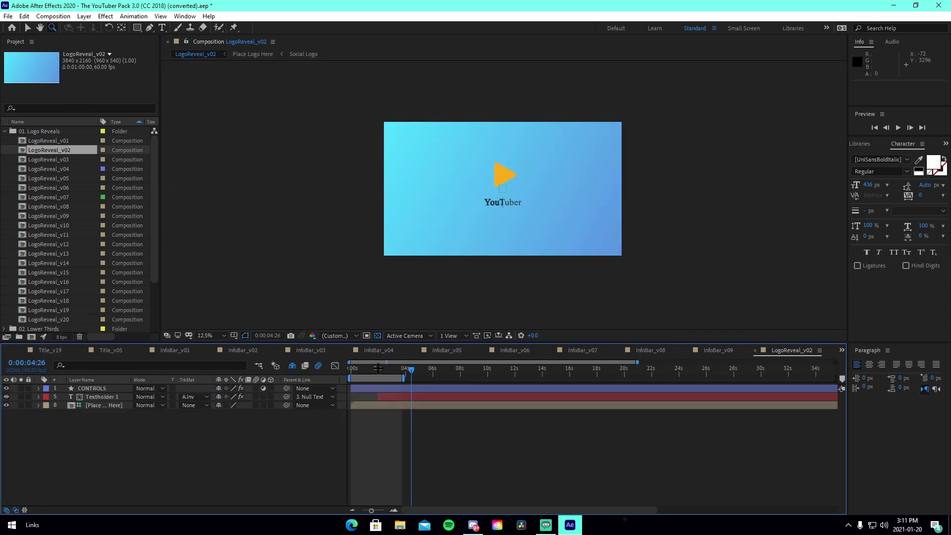
key(Home)
key(space)
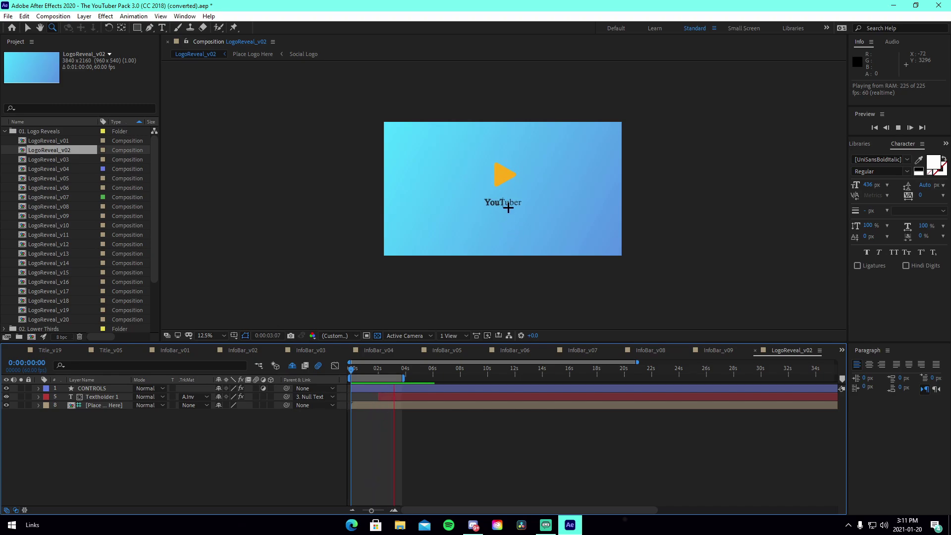
click(55, 159)
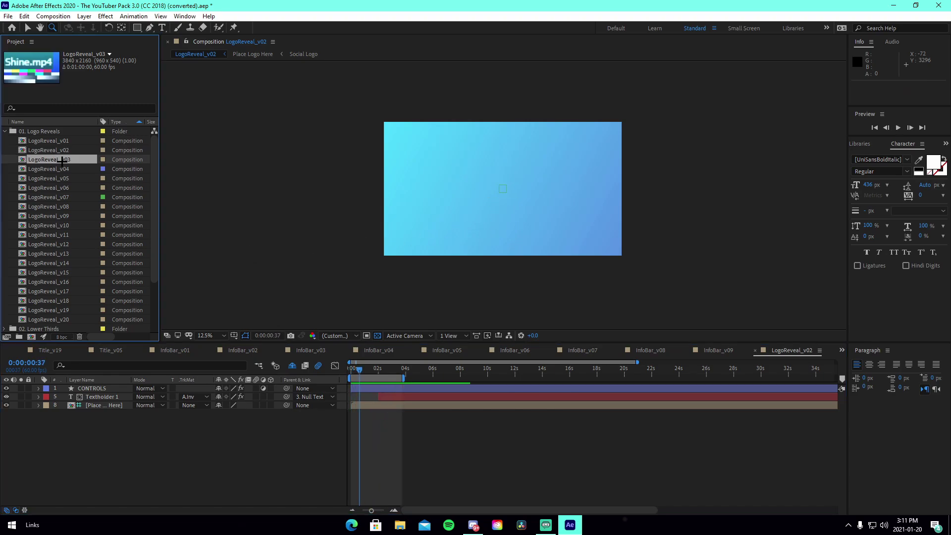
double_click(85, 161)
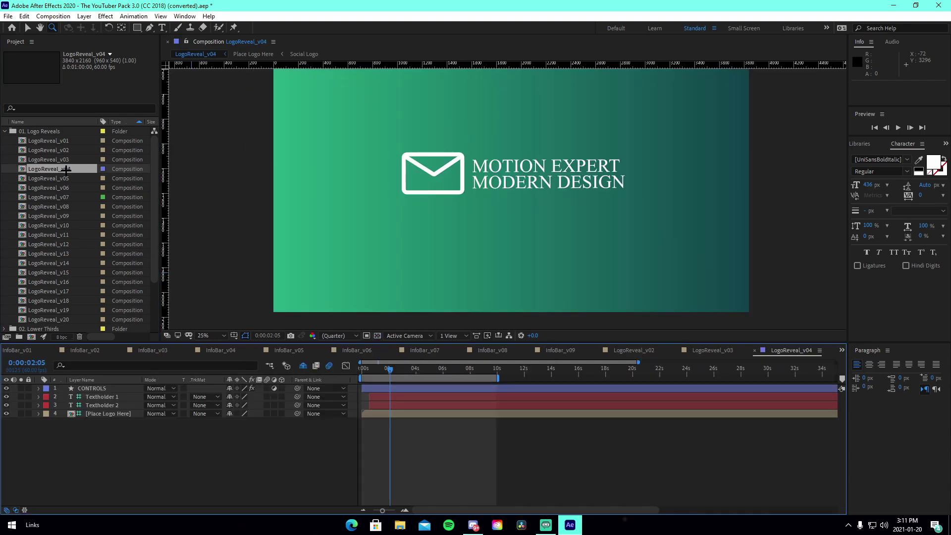
double_click(68, 169)
key(space)
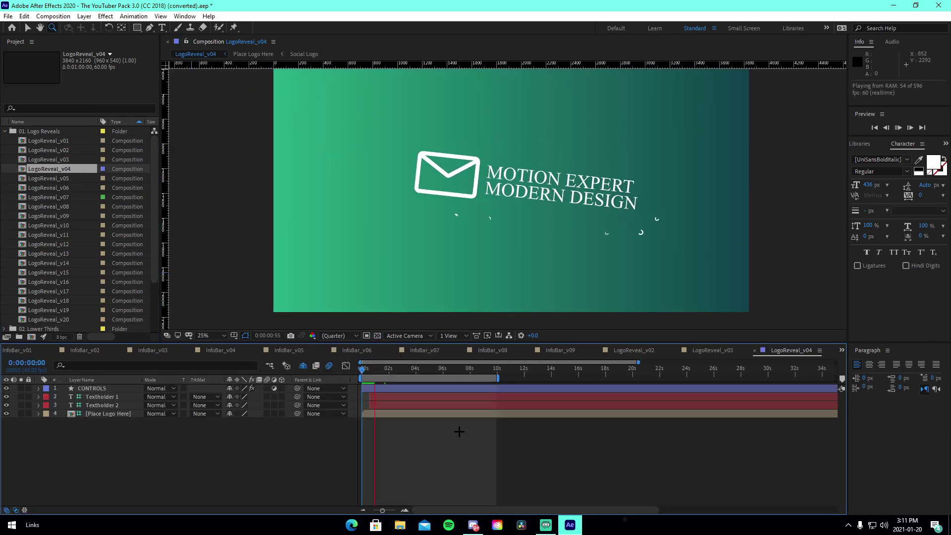
double_click(46, 178)
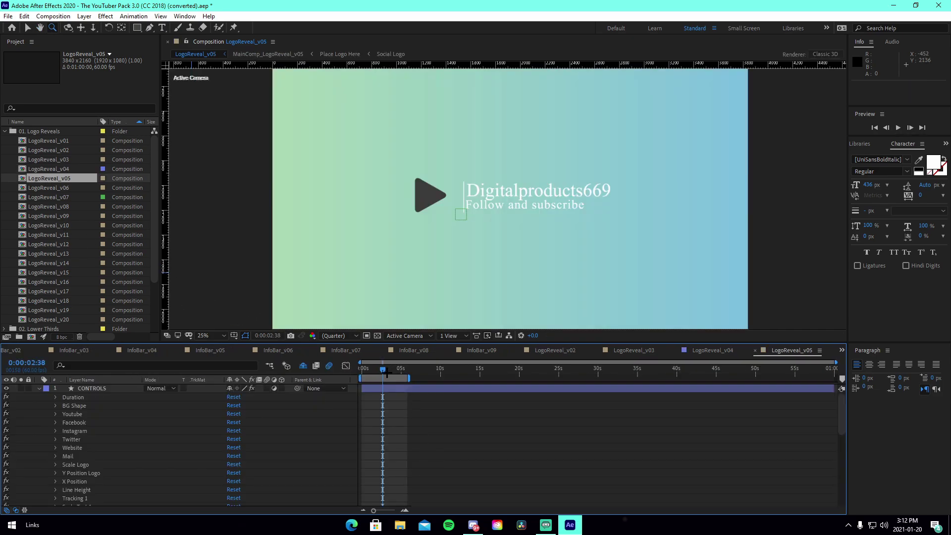
- Rewind LogoReveal_v05, then play previews of LogoReveal_v06 and LogoReveal_v07 from their start
drag(384, 370, 363, 370)
click(51, 187)
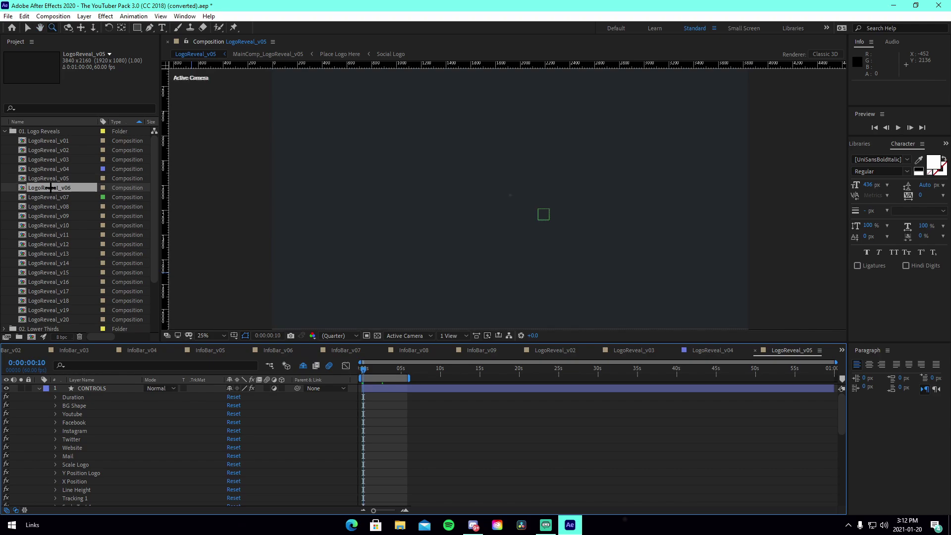
double_click(51, 187)
key(space)
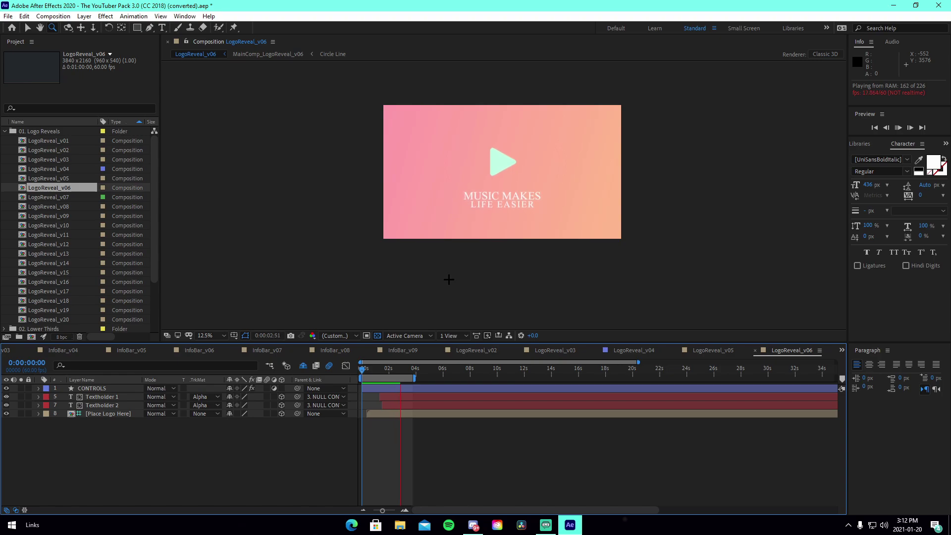
double_click(74, 198)
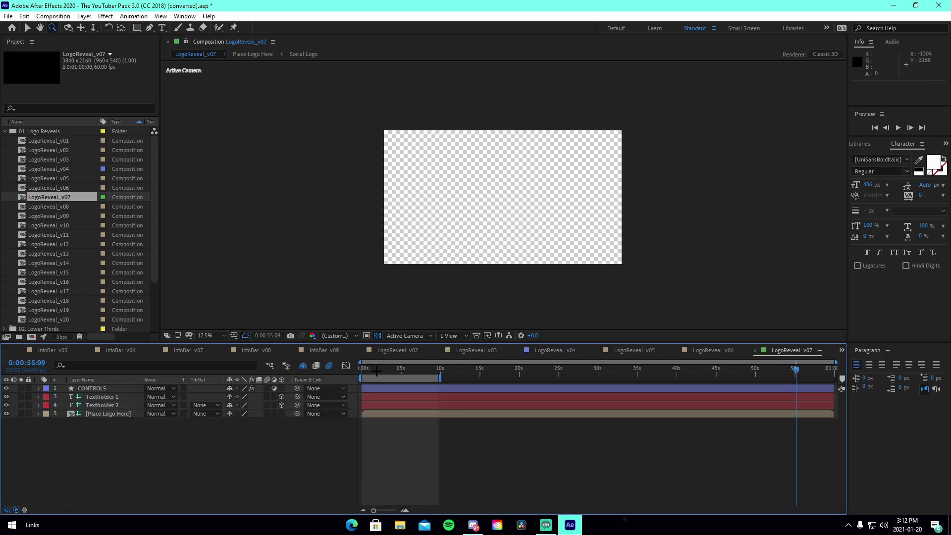
drag(376, 371, 362, 371)
key(space)
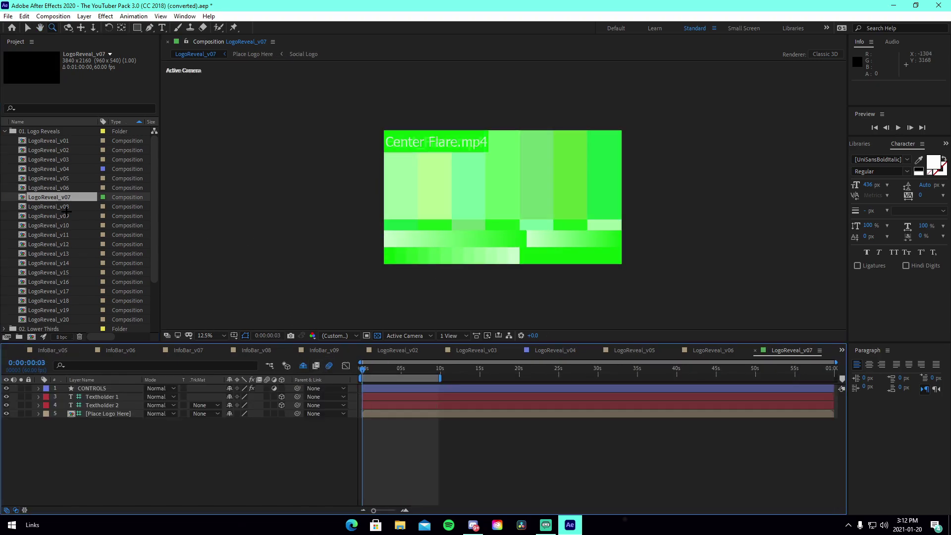
- Preview LogoReveal_v08, LogoReveal_v09 and the LogoReveal_v10 YOUR FACEBOOK animation
double_click(67, 208)
key(Home)
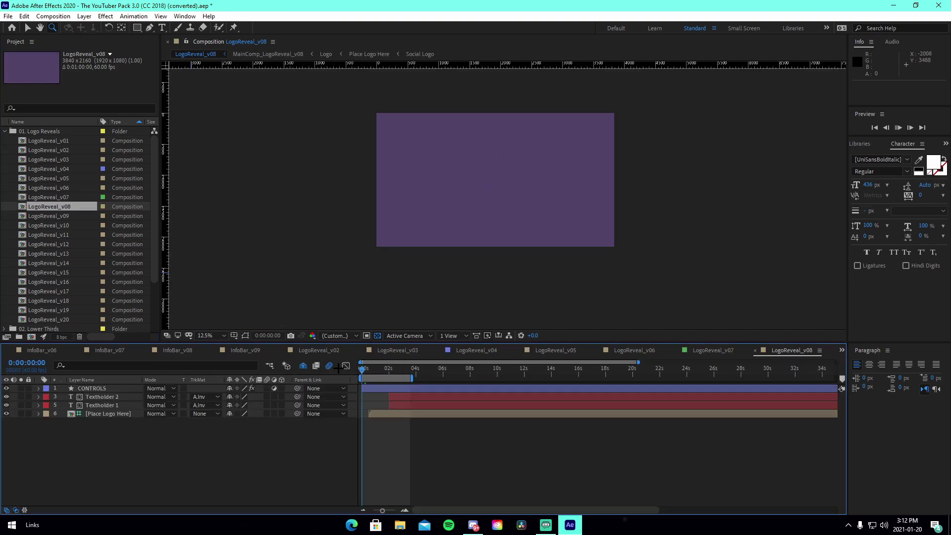
key(space)
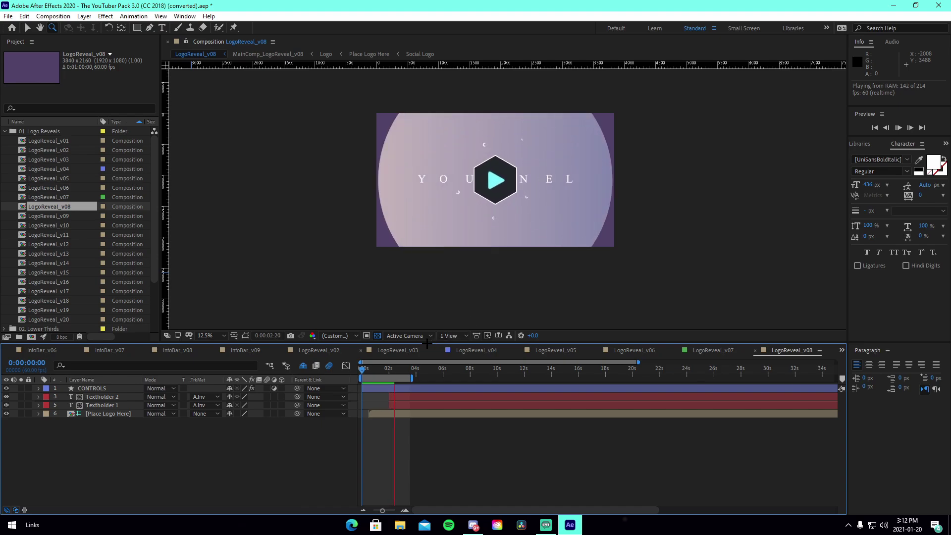
double_click(49, 216)
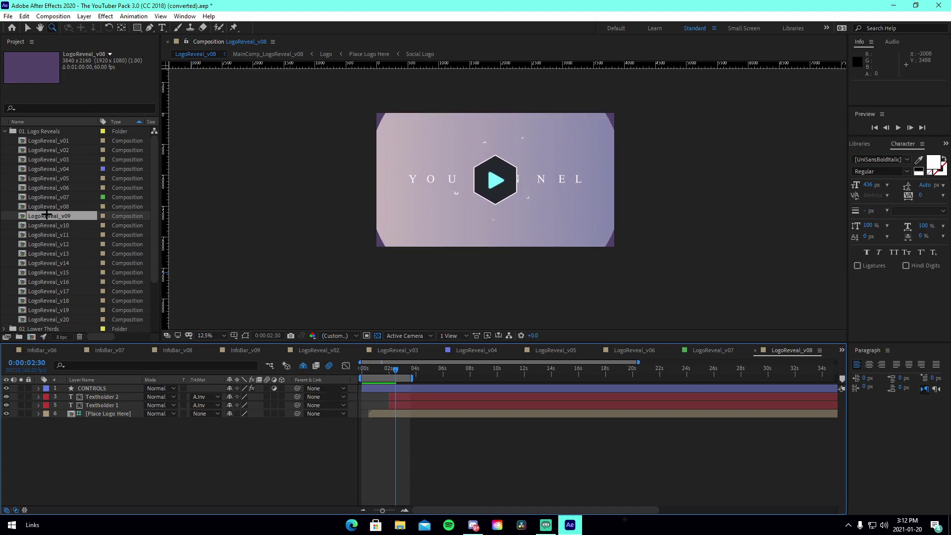
key(space)
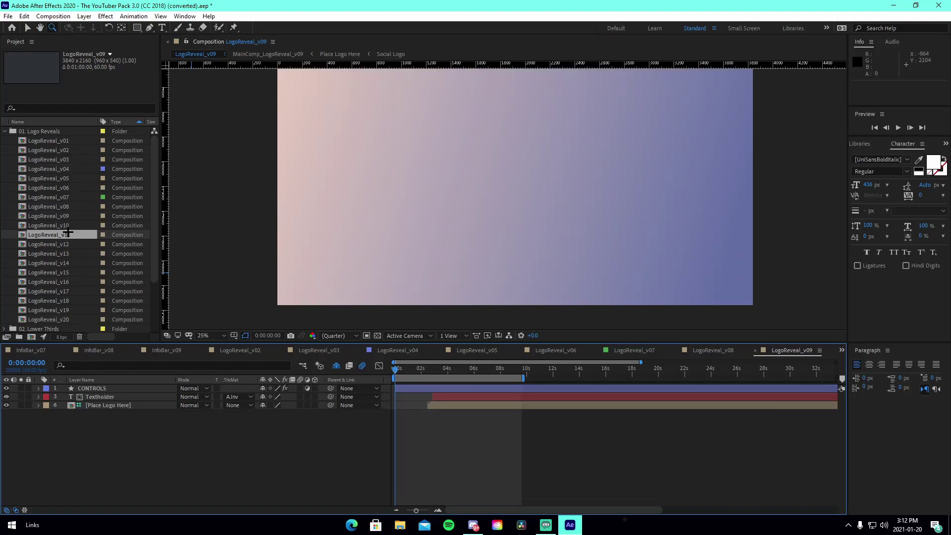
double_click(60, 226)
key(space)
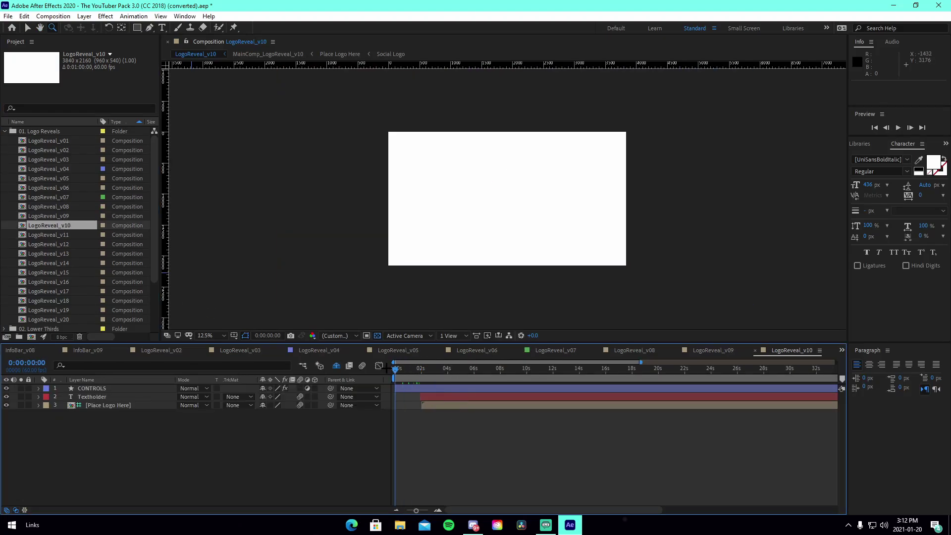
key(space)
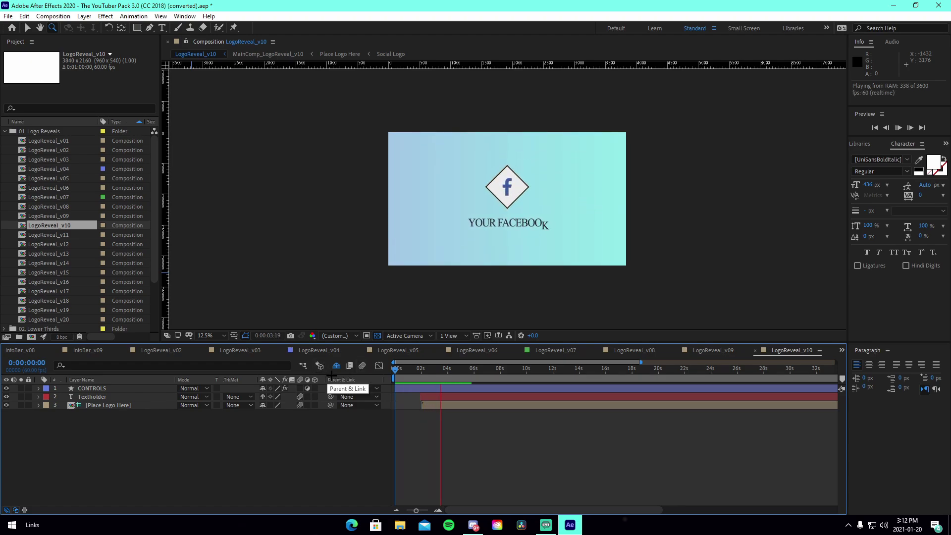
- Open LogoReveal_v11 and play a short preview of it
double_click(65, 236)
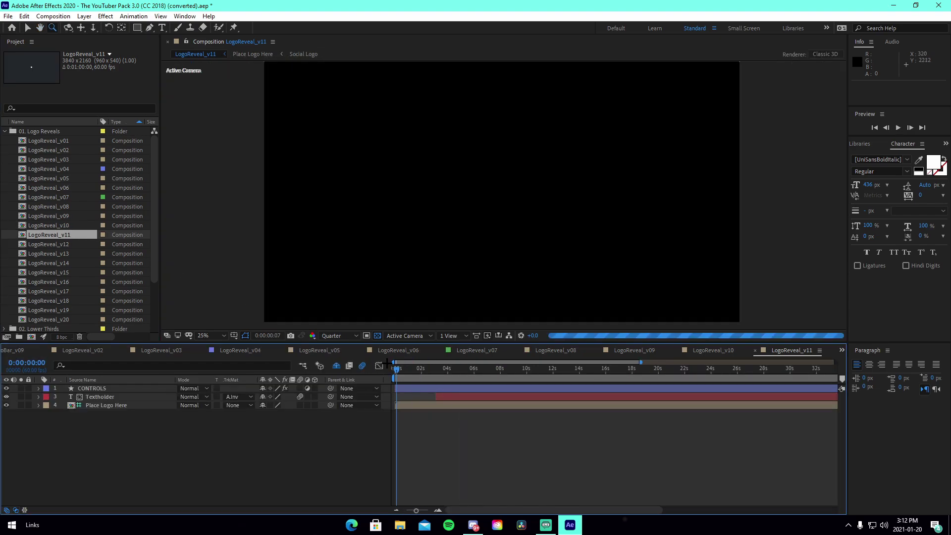
key(space)
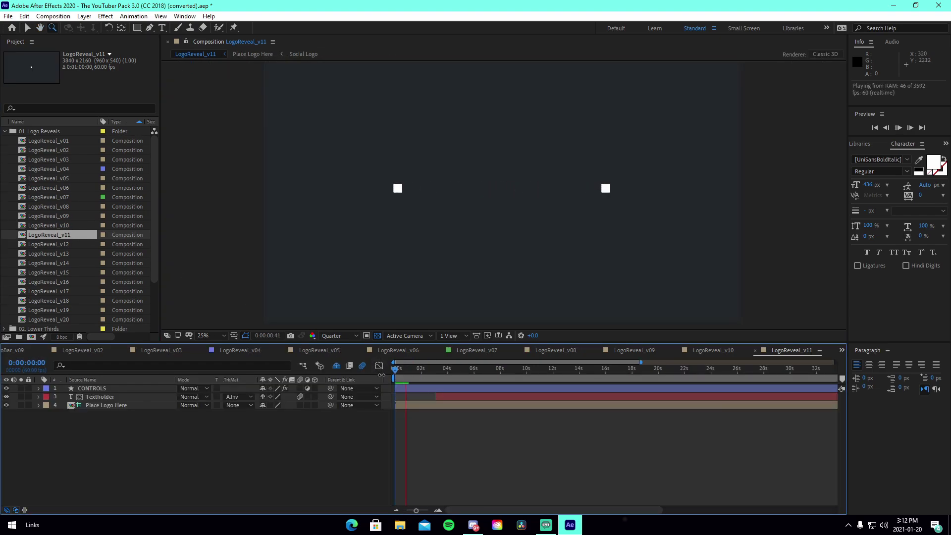
key(space)
- Collapse the project folders and scrub LogoReveal_v11 to about 0:00:03:59 as the pink circle grows
click(4, 130)
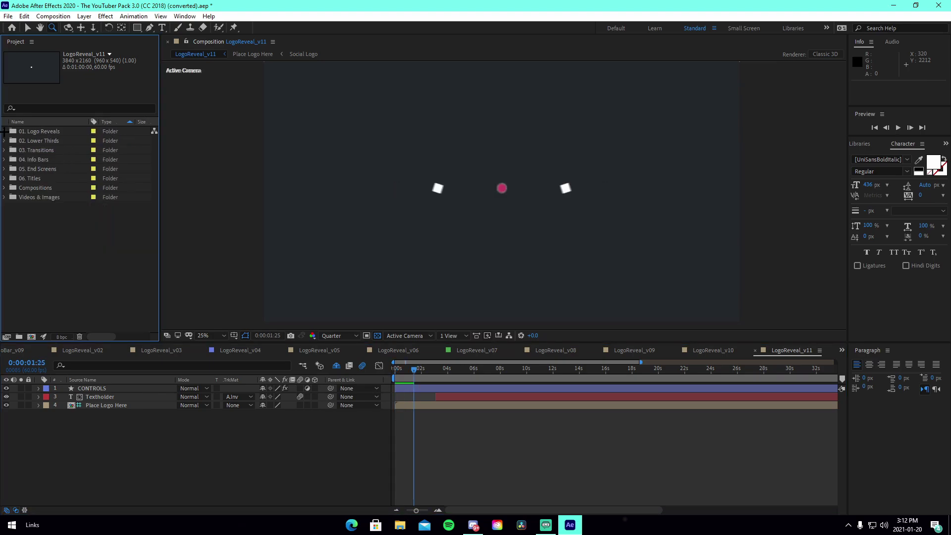
click(4, 187)
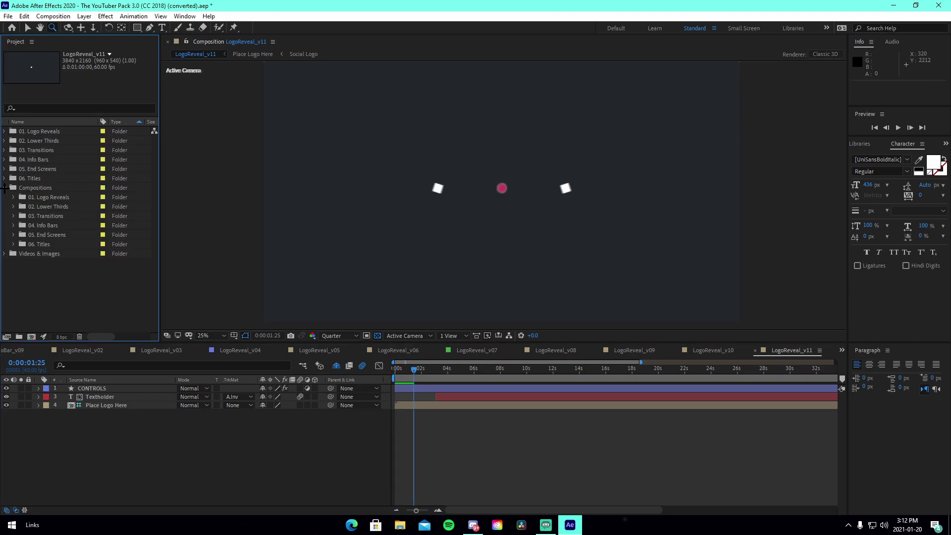
click(5, 188)
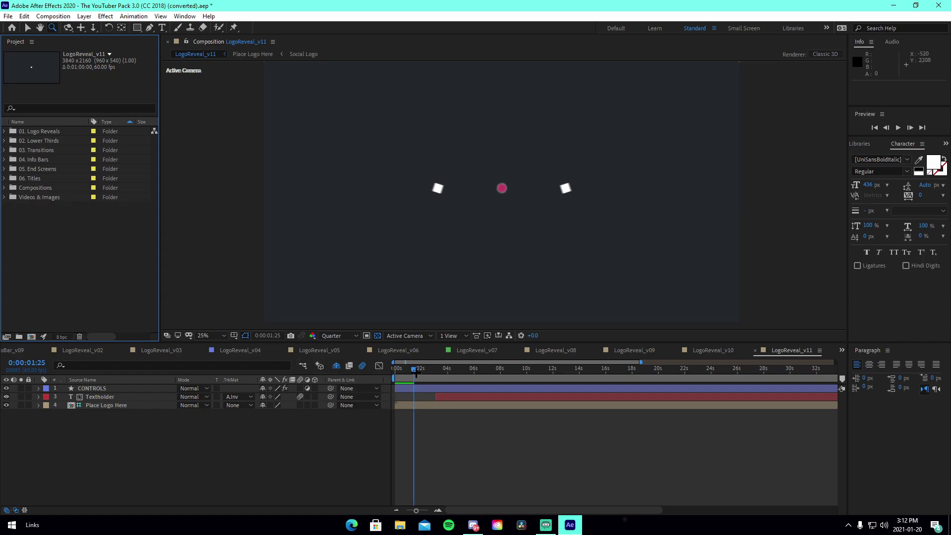
click(420, 369)
drag(428, 371, 448, 396)
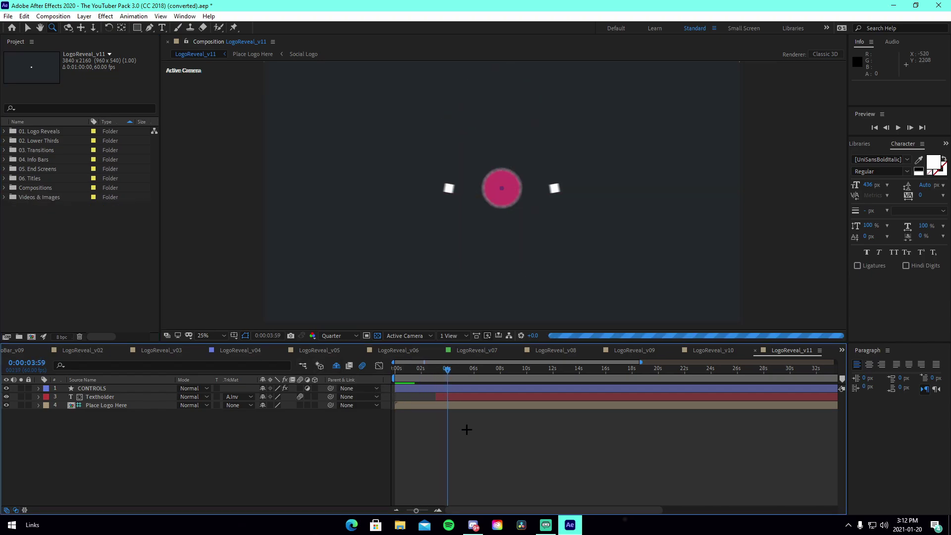